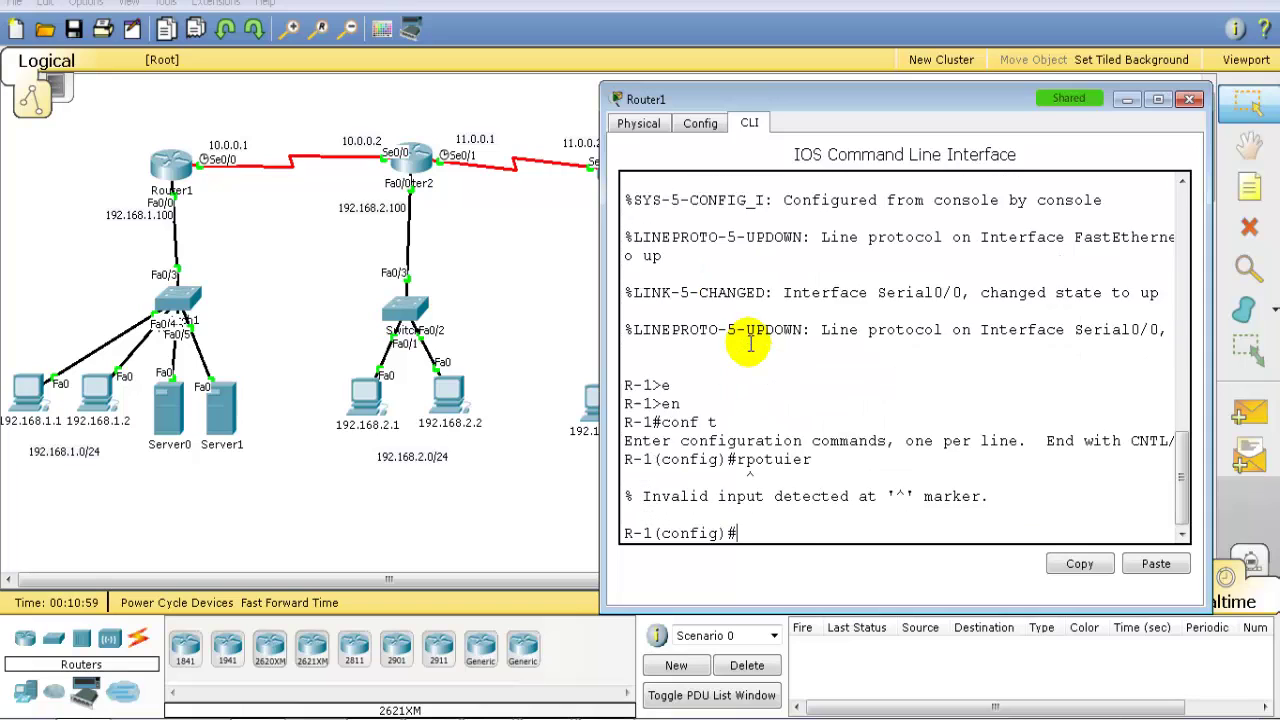
# Step: Display the active IP routing protocols on Router1 with show ip protocols
pyautogui.write('sj o[')
pyautogui.press('Return')
pyautogui.write('shj')
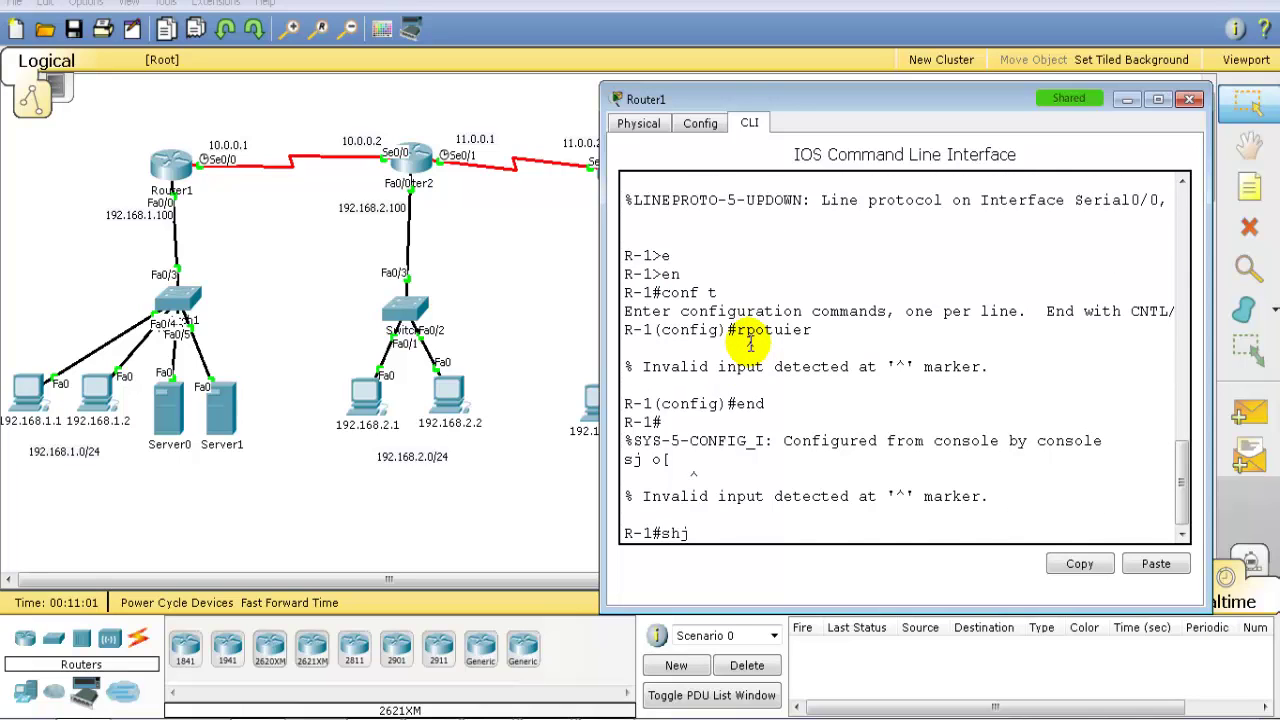
pyautogui.press('Return')
pyautogui.write('shj i')
pyautogui.press('Return')
pyautogui.write('sh ip pro')
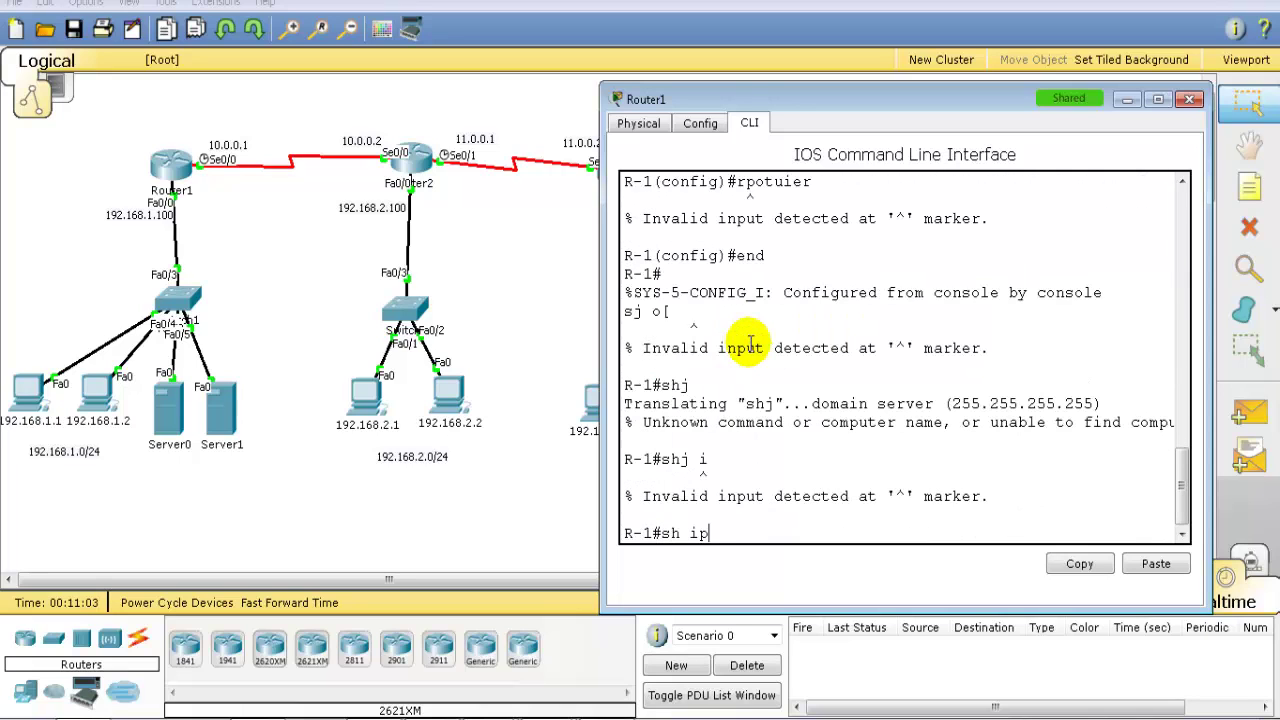
pyautogui.press('Tab')
pyautogui.press('Return')
# Step: Enter global configuration mode on Router1 and remove the RIP routing process
pyautogui.press('Return')
pyautogui.write('conf t')
pyautogui.press('Return')
pyautogui.write('router r')
pyautogui.press('Tab')
pyautogui.press('Return')
pyautogui.write('exit')
pyautogui.press('Return')
pyautogui.press('Return')
pyautogui.write('no r')
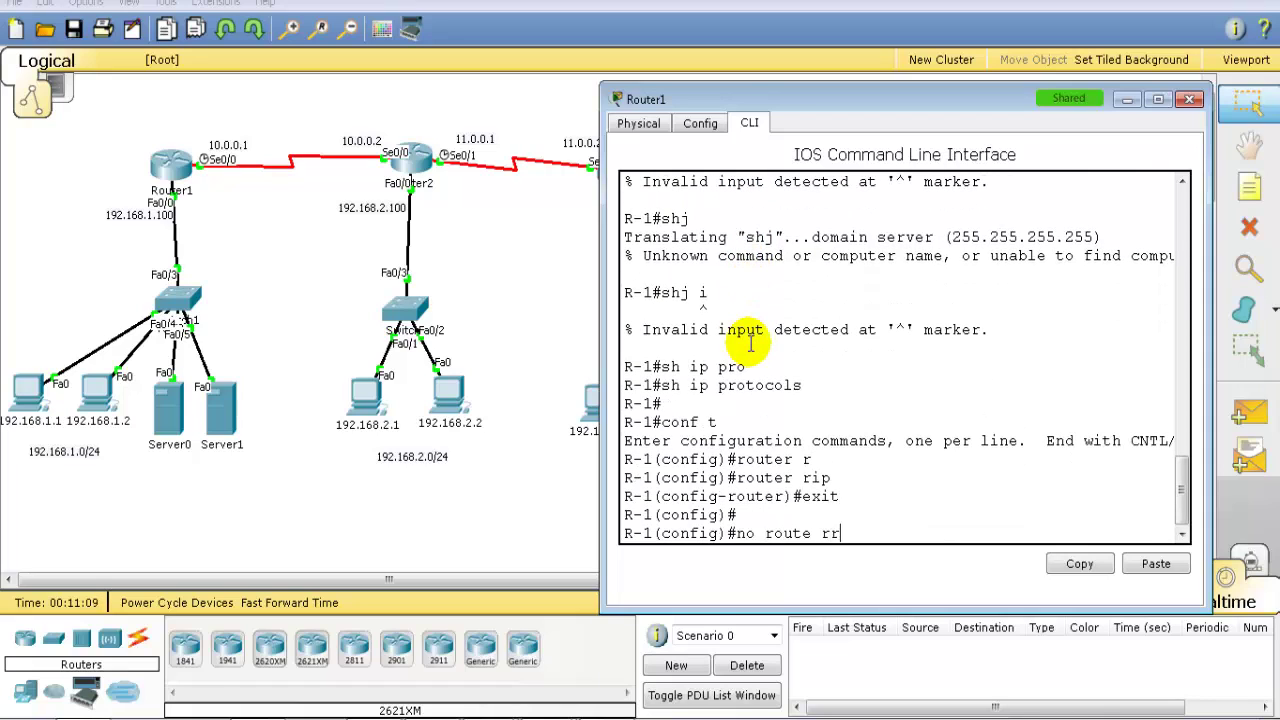
pyautogui.write('outer r')
pyautogui.press('Tab')
pyautogui.press('Return')
pyautogui.press('Return')
# Step: Start EIGRP with autonomous system 100 on Router1 and advertise network 192.168.1.0
pyautogui.write('router ei')
pyautogui.press('Tab')
pyautogui.write('100')
pyautogui.press('Return')
pyautogui.write('n')
pyautogui.write('net')
pyautogui.press('Tab')
pyautogui.write('192.')
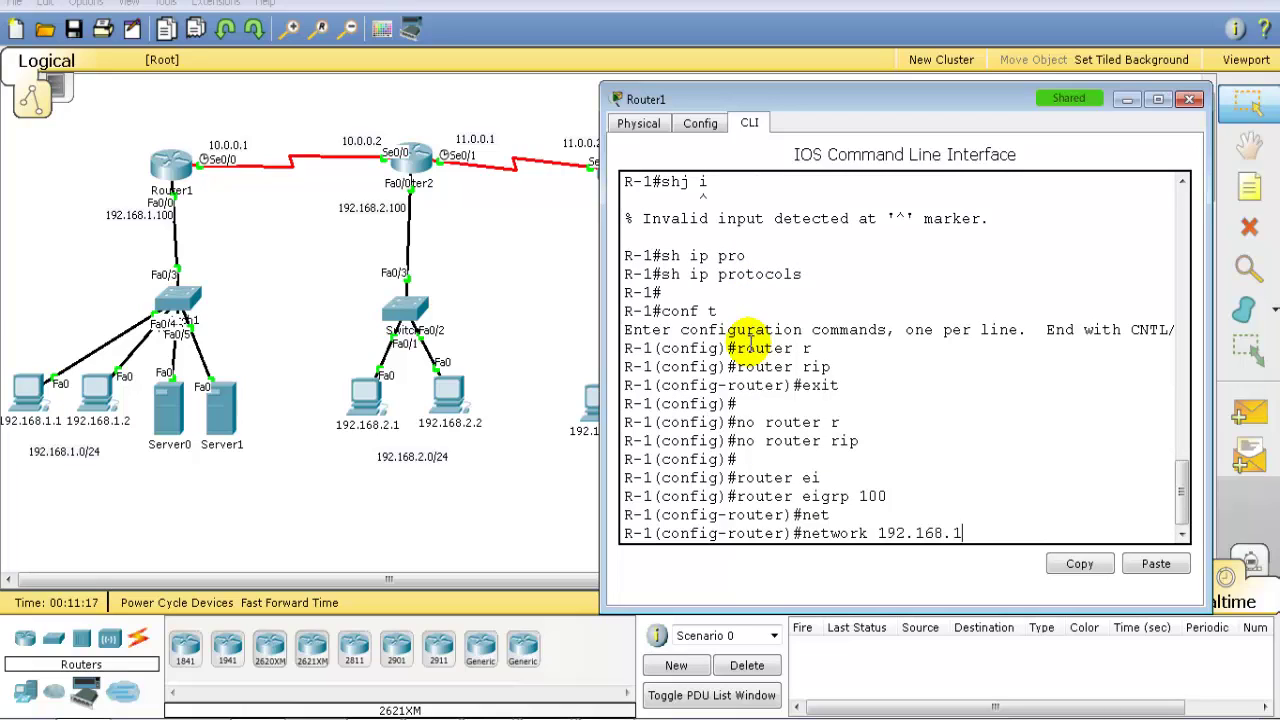
pyautogui.press('Return')
pyautogui.press('Return')
# Step: Add network 10.0.0.0 to Router1's EIGRP process and leave router configuration mode
pyautogui.write('net')
pyautogui.press('Tab')
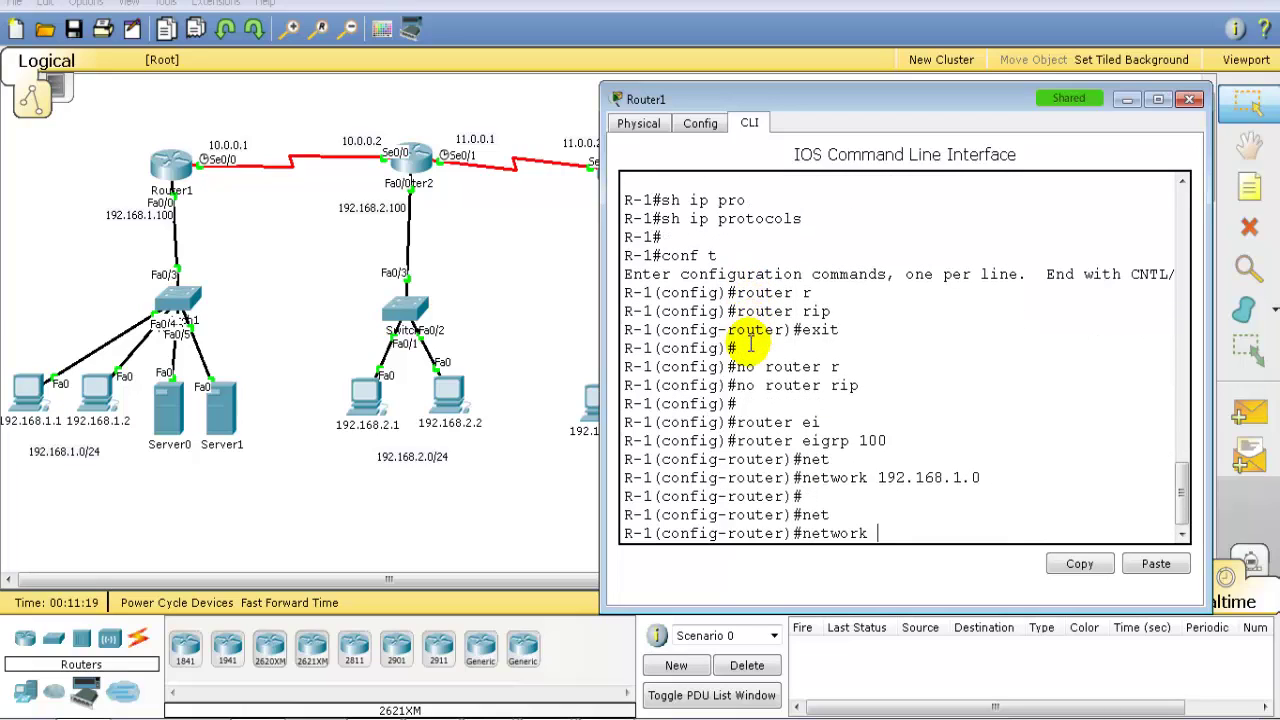
pyautogui.write('10.0.0.0')
pyautogui.press('Return')
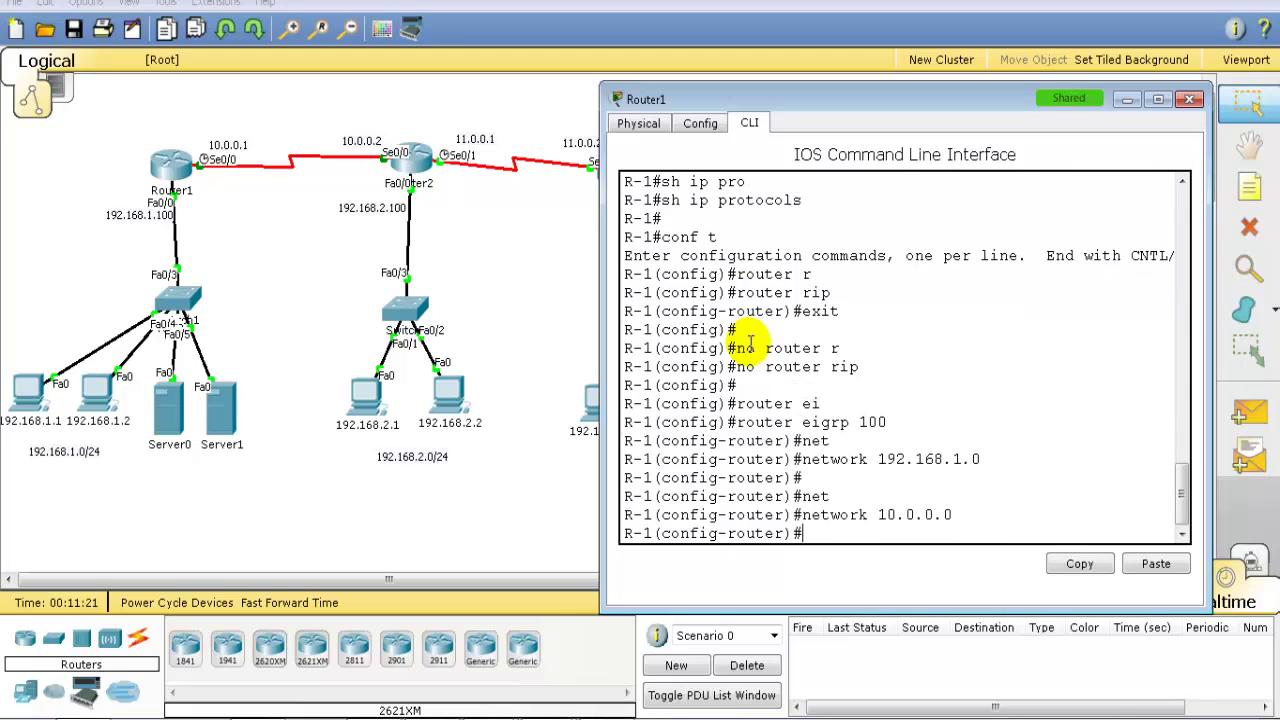
pyautogui.write('exit')
pyautogui.press('Return')
pyautogui.press('Return')
pyautogui.press('Return')
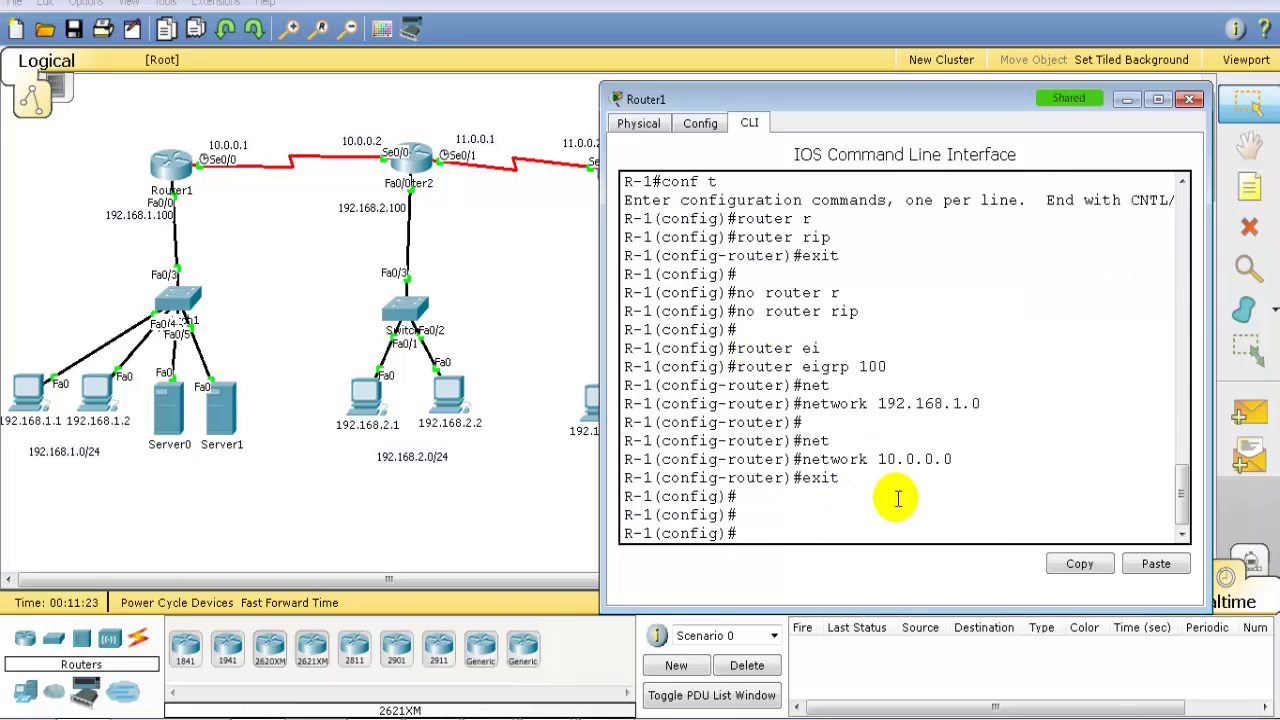
# Step: Open Router2's command line and enter privileged mode and global configuration mode
pyautogui.click(414, 151)
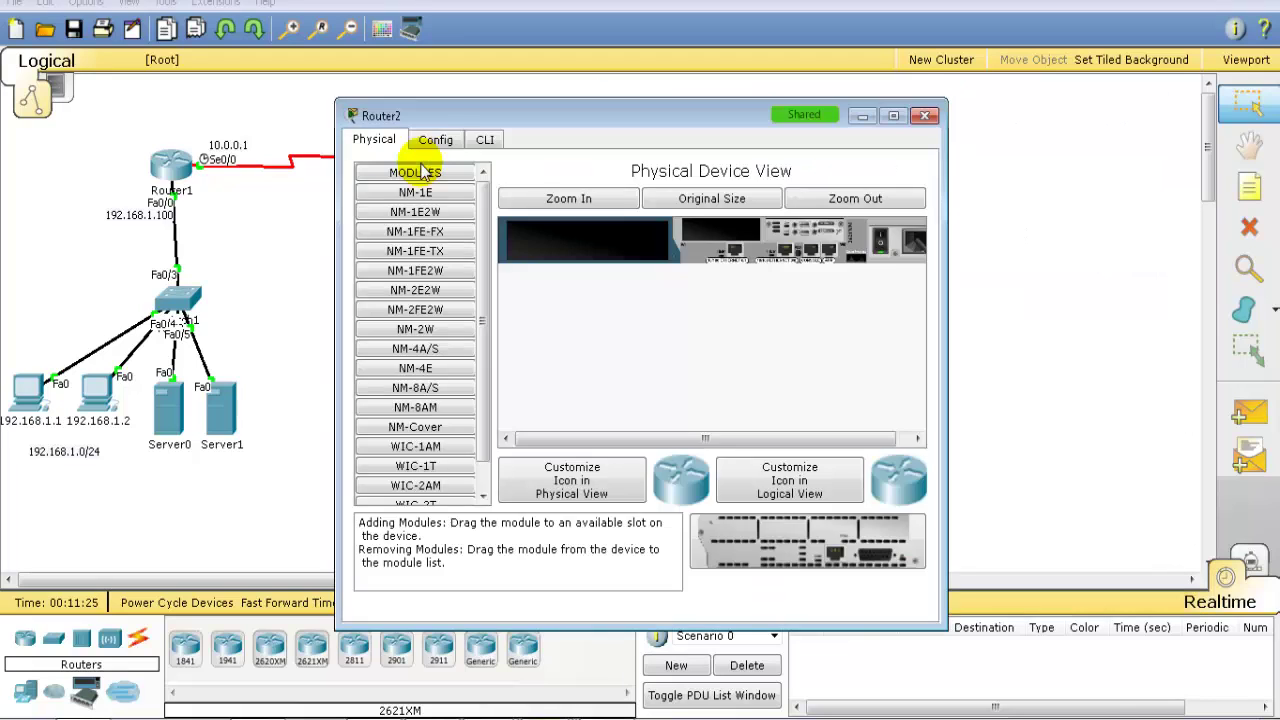
pyautogui.moveTo(449, 117); pyautogui.dragTo(696, 116)
pyautogui.click(731, 139)
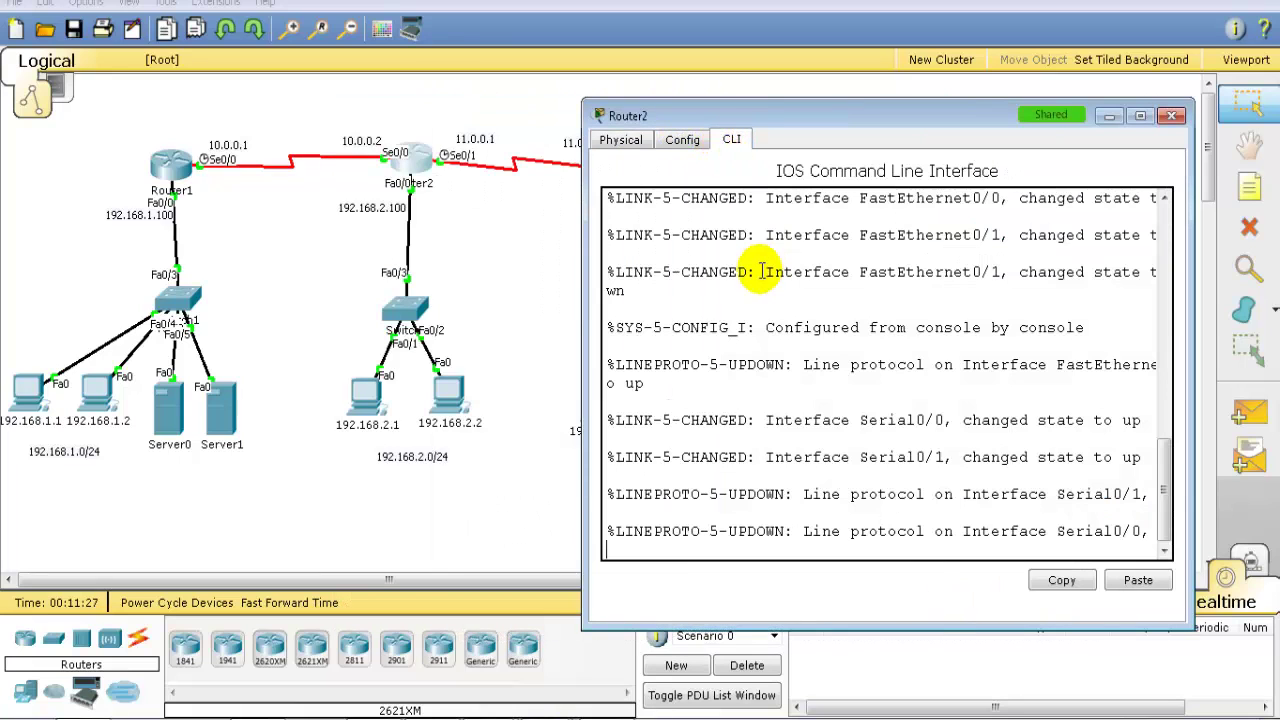
pyautogui.press('Return')
pyautogui.write('en')
pyautogui.press('Tab')
pyautogui.press('Return')
pyautogui.press('Return')
pyautogui.write('conf ')
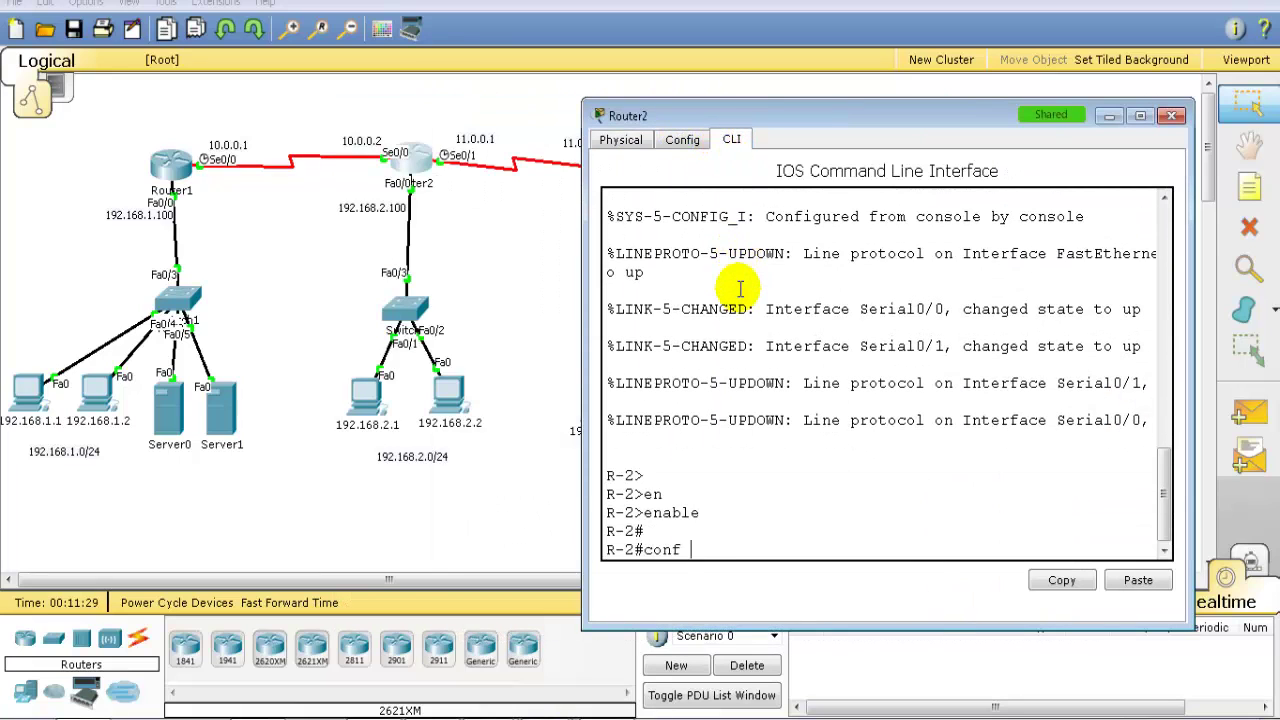
pyautogui.write('t')
pyautogui.press('Return')
# Step: Start EIGRP with autonomous system 100 on Router2 and advertise network 192.168.2.0
pyautogui.write('router ie')
pyautogui.press('Tab')
pyautogui.press('BackSpace')
pyautogui.press('BackSpace')
pyautogui.write('e')
pyautogui.press('Tab')
pyautogui.write('100')
pyautogui.press('Return')
pyautogui.write('net')
pyautogui.press('Tab')
pyautogui.write('192.168.2.0')
pyautogui.press('Return')
pyautogui.press('Return')
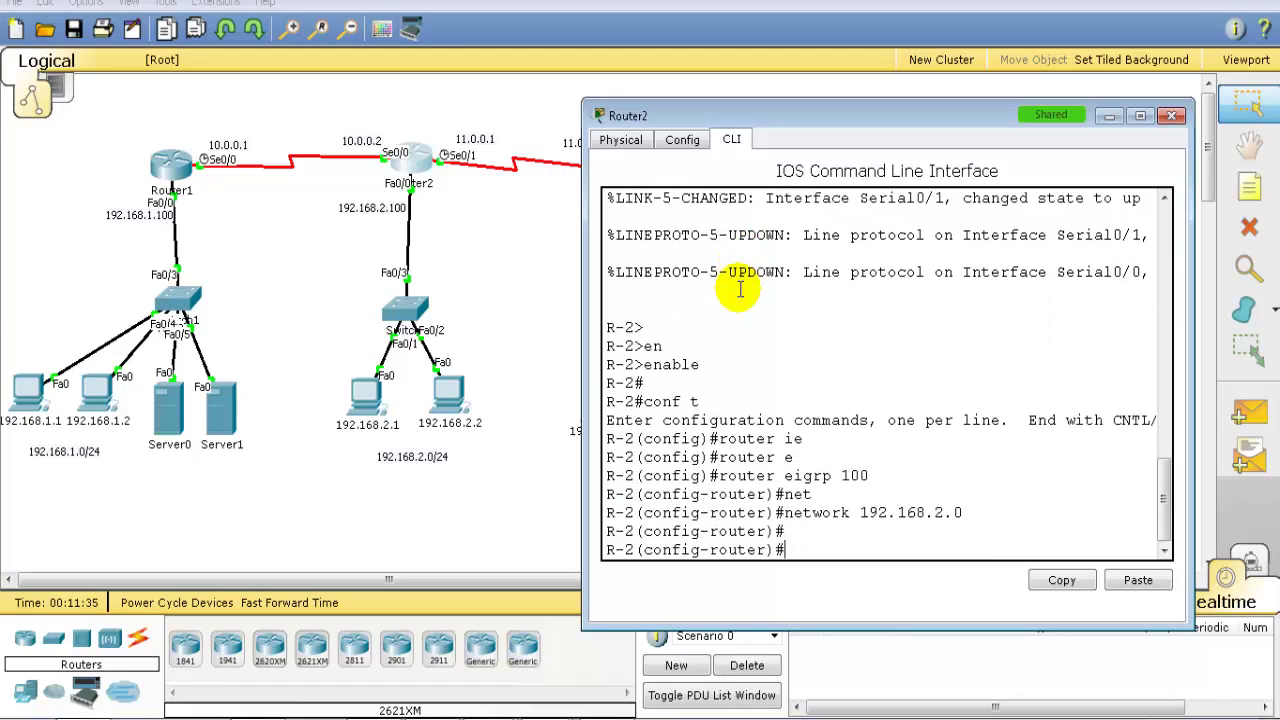
# Step: Advertise network 10.0.0.0 in Router2's EIGRP process
pyautogui.write('net')
pyautogui.press('Tab')
pyautogui.write('1')
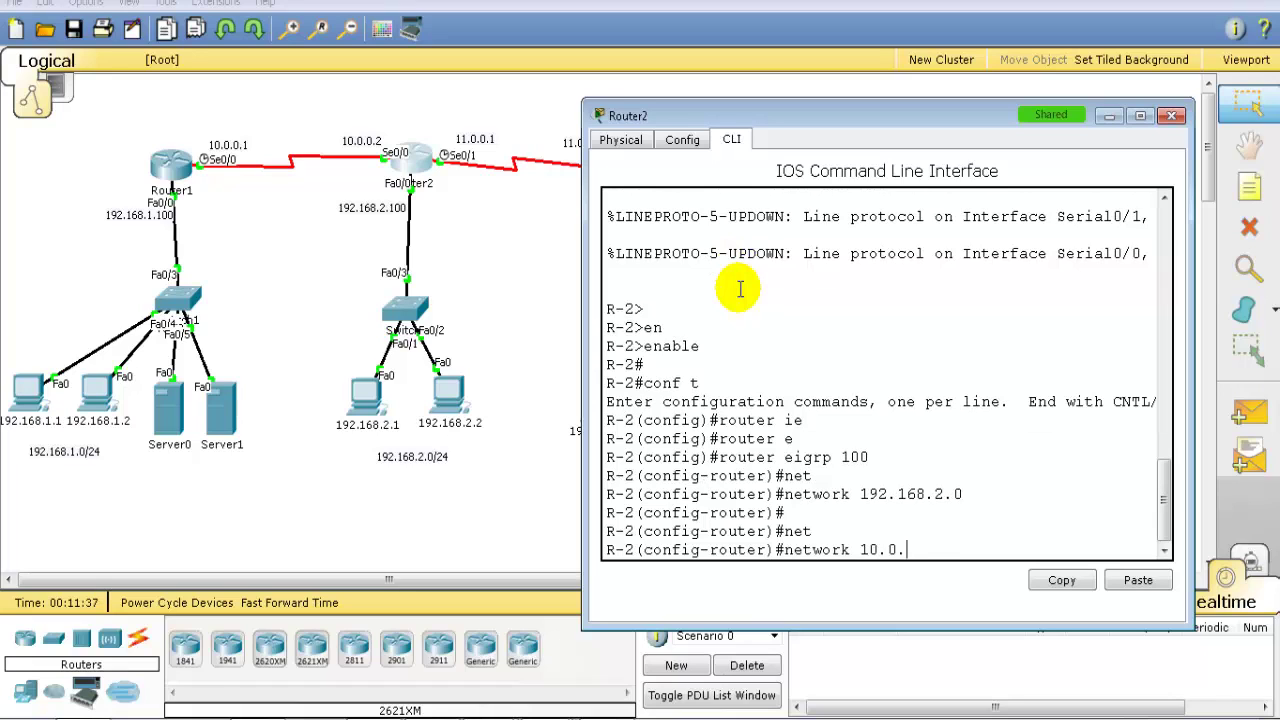
pyautogui.write('0.0.0.0')
pyautogui.press('Return')
pyautogui.press('Up')
pyautogui.press('Return')
# Step: Advertise network 11.0.0.0 in Router2's EIGRP process and end the configuration session
pyautogui.press('Up')
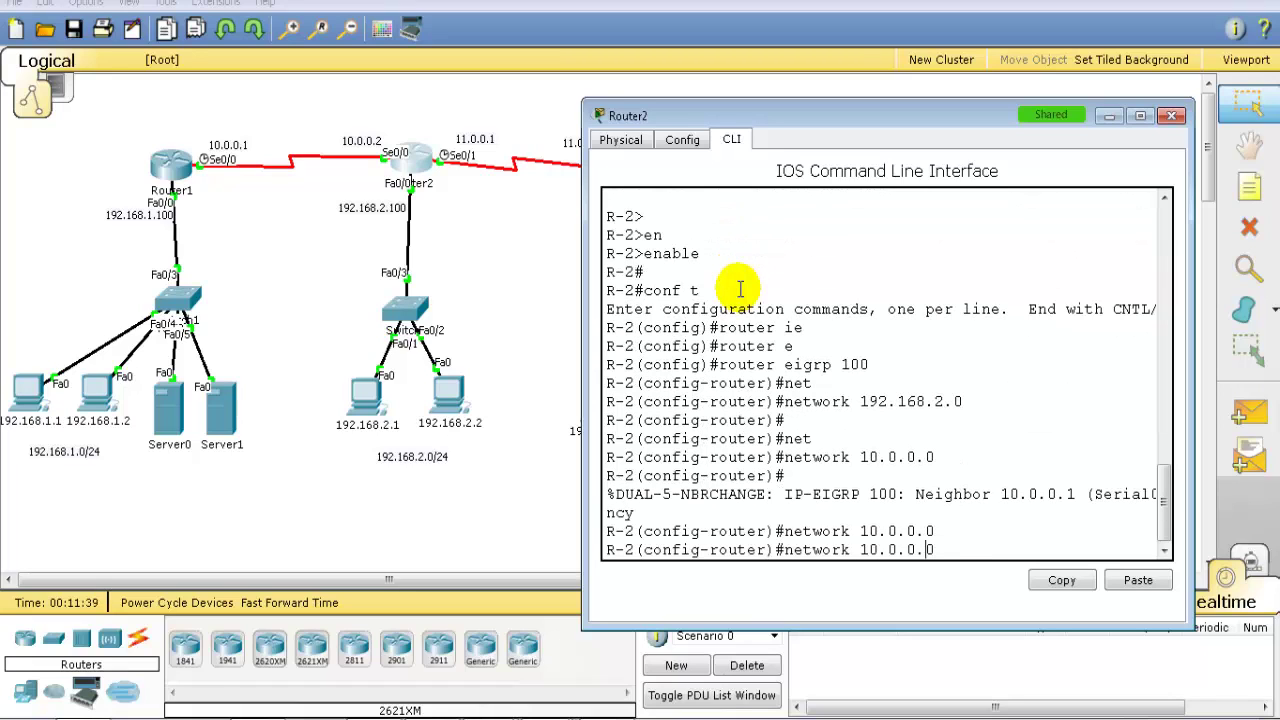
pyautogui.press('Left')
pyautogui.press('BackSpace')
pyautogui.write('1')
pyautogui.press('Return')
pyautogui.press('Return')
pyautogui.write('end')
pyautogui.press('Return')
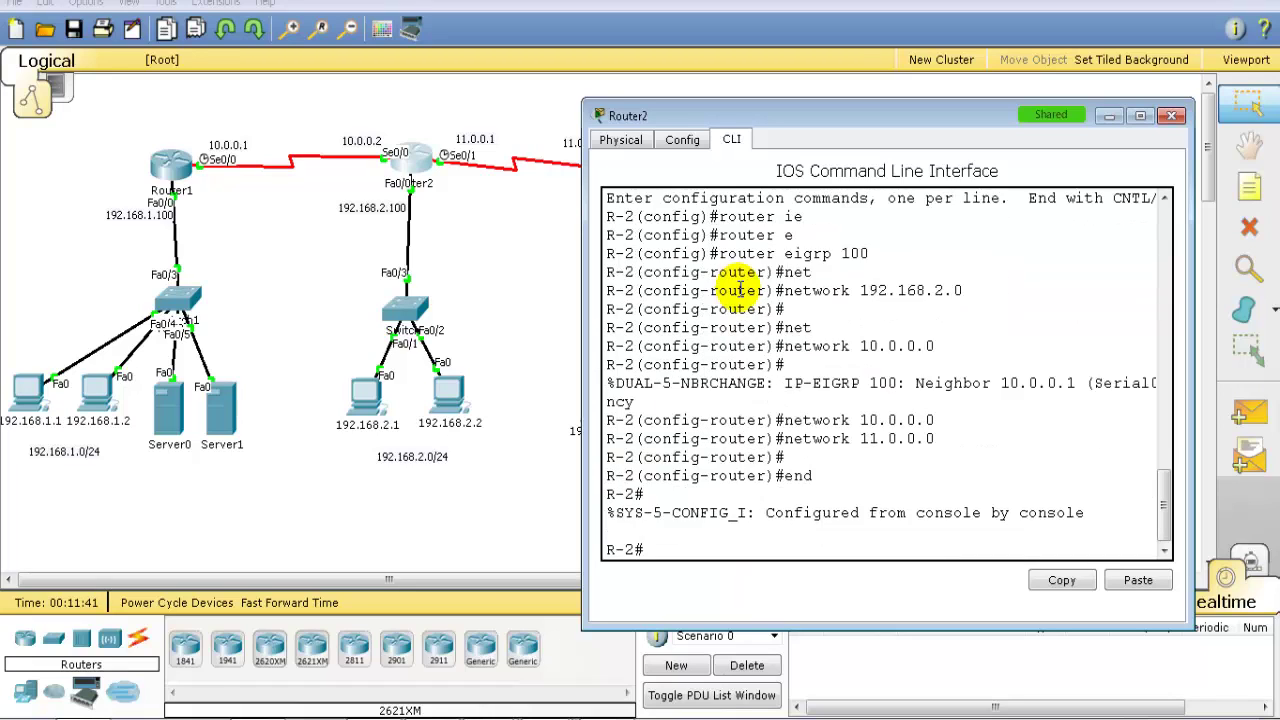
pyautogui.click(509, 209)
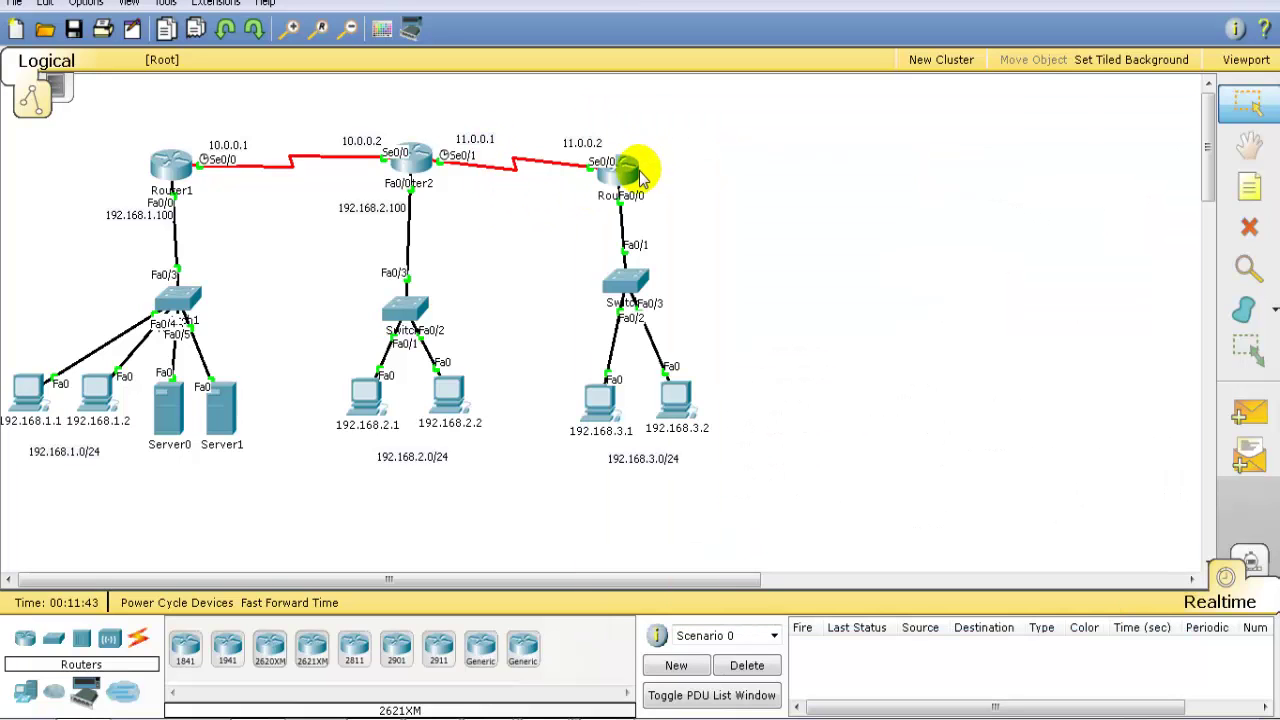
# Step: Open Router3's command line and enter privileged mode and global configuration mode
pyautogui.click(630, 172)
pyautogui.moveTo(605, 114); pyautogui.dragTo(934, 125)
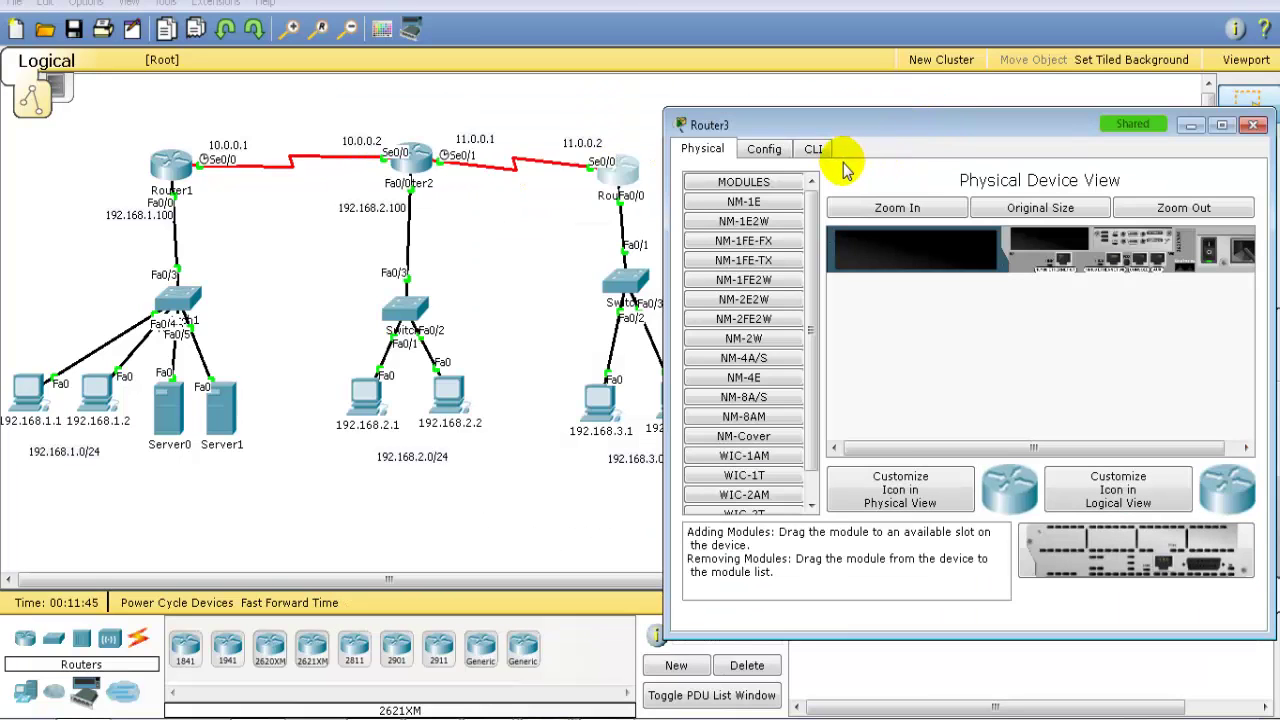
pyautogui.click(813, 152)
pyautogui.press('Return')
pyautogui.write('en')
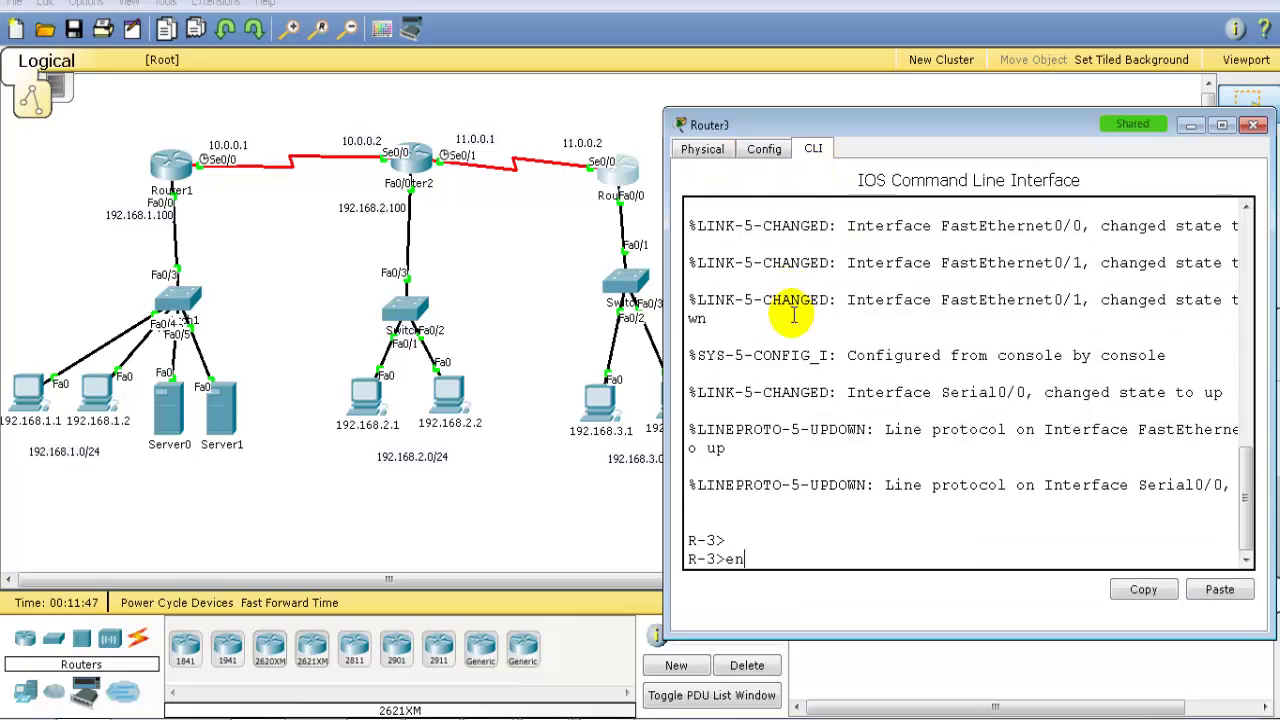
pyautogui.press('Tab')
pyautogui.press('Return')
pyautogui.write('conf t')
pyautogui.press('Return')
# Step: Start EIGRP with autonomous system 100 on Router3 and advertise network 192.168.3.0
pyautogui.write('router ei')
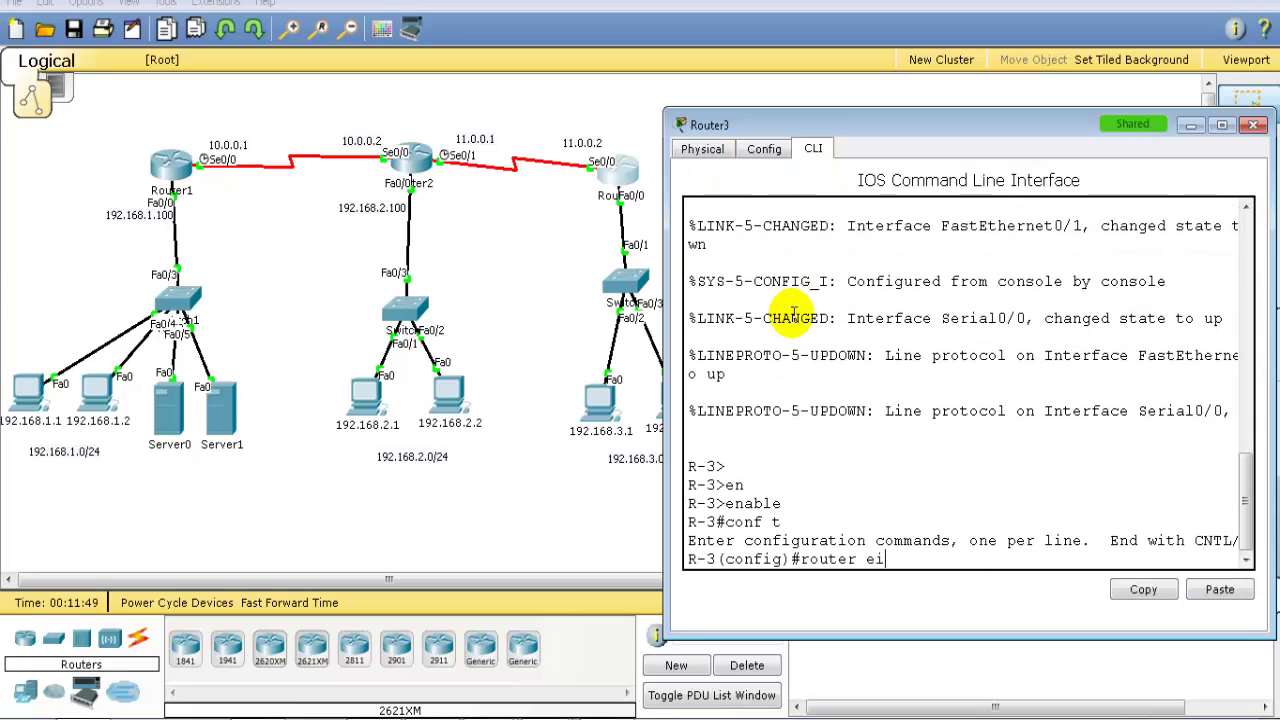
pyautogui.press('Tab')
pyautogui.write('100')
pyautogui.press('Return')
pyautogui.write('net')
pyautogui.press('Tab')
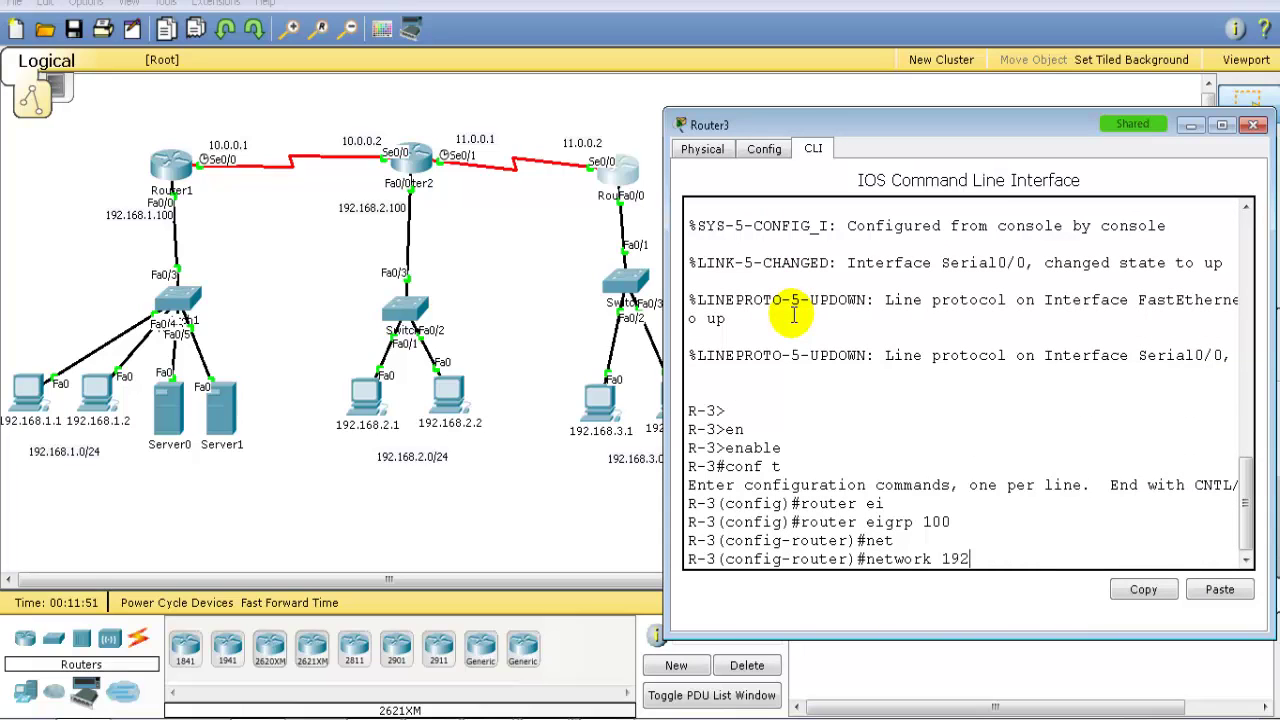
pyautogui.write('192.168.3.0')
pyautogui.press('Return')
# Step: Advertise network 11.0.00.0 in Router3's EIGRP process and end the configuration session
pyautogui.write('net')
pyautogui.press('Tab')
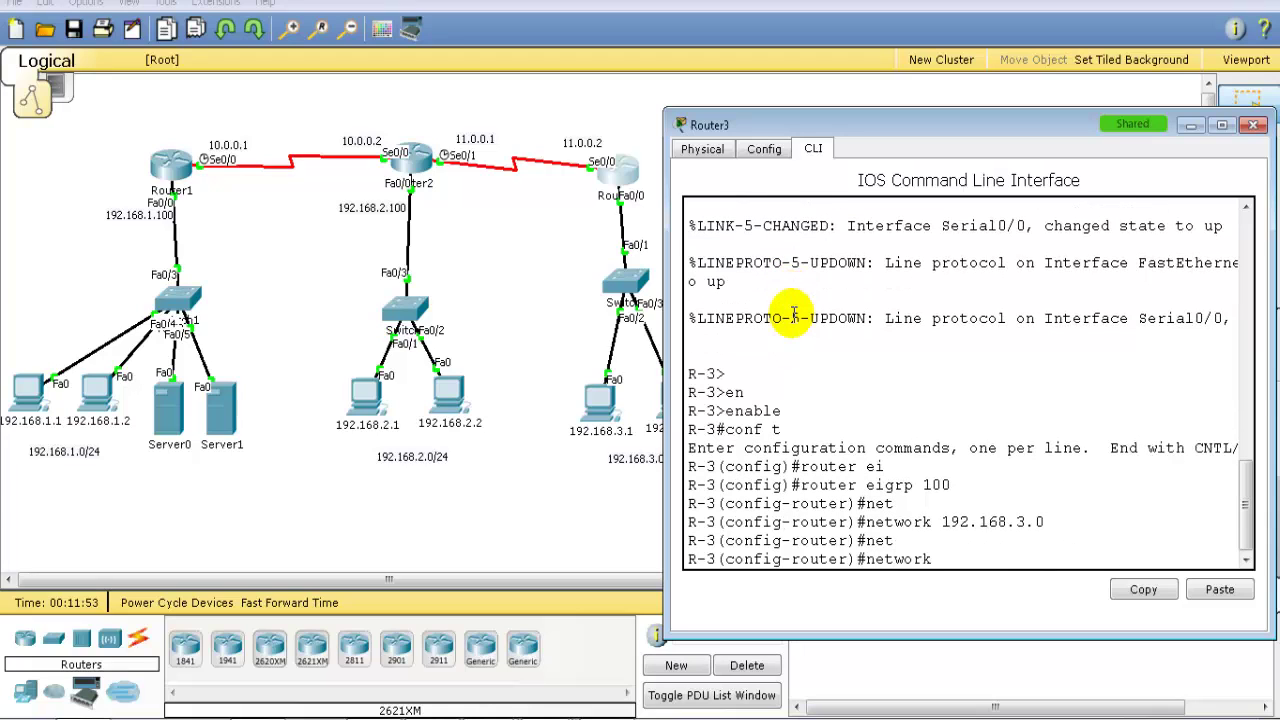
pyautogui.write('11.0.00.0')
pyautogui.press('Return')
pyautogui.write('end')
pyautogui.press('Return')
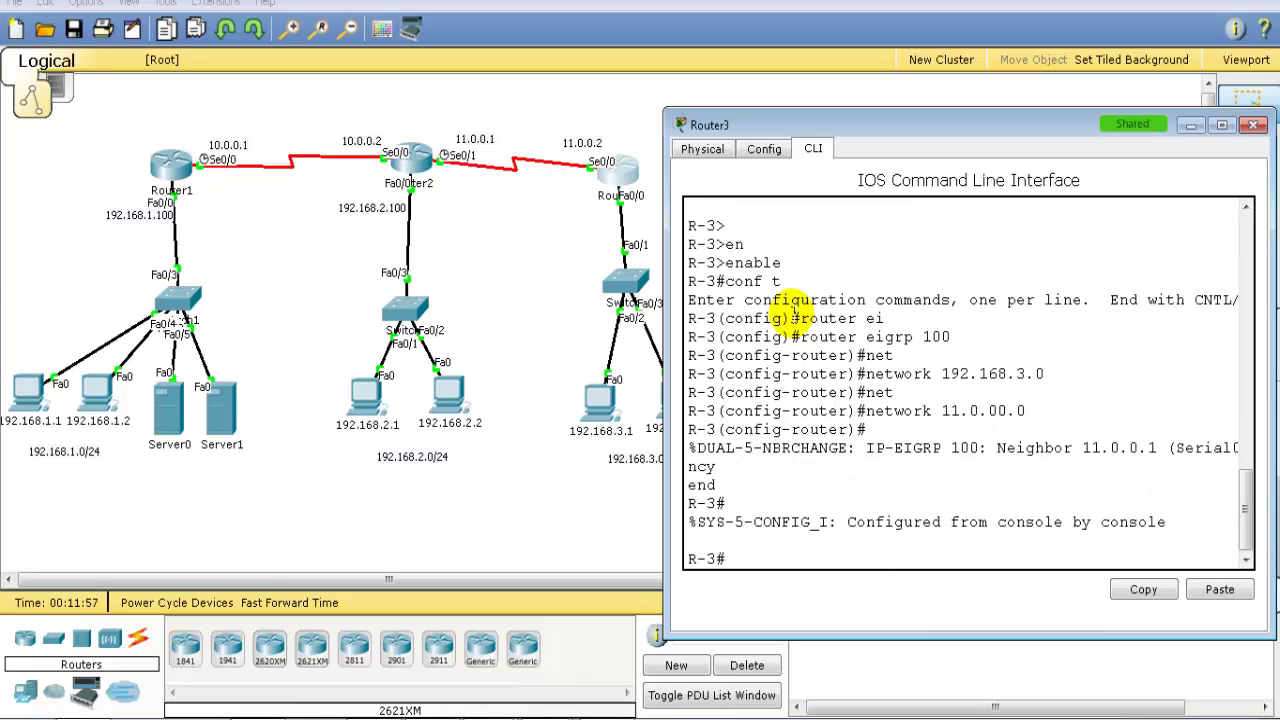
# Step: Display Router3's EIGRP routes with show ip route eigrp and examine the entries for the remote 192.168 networks
pyautogui.click(476, 284)
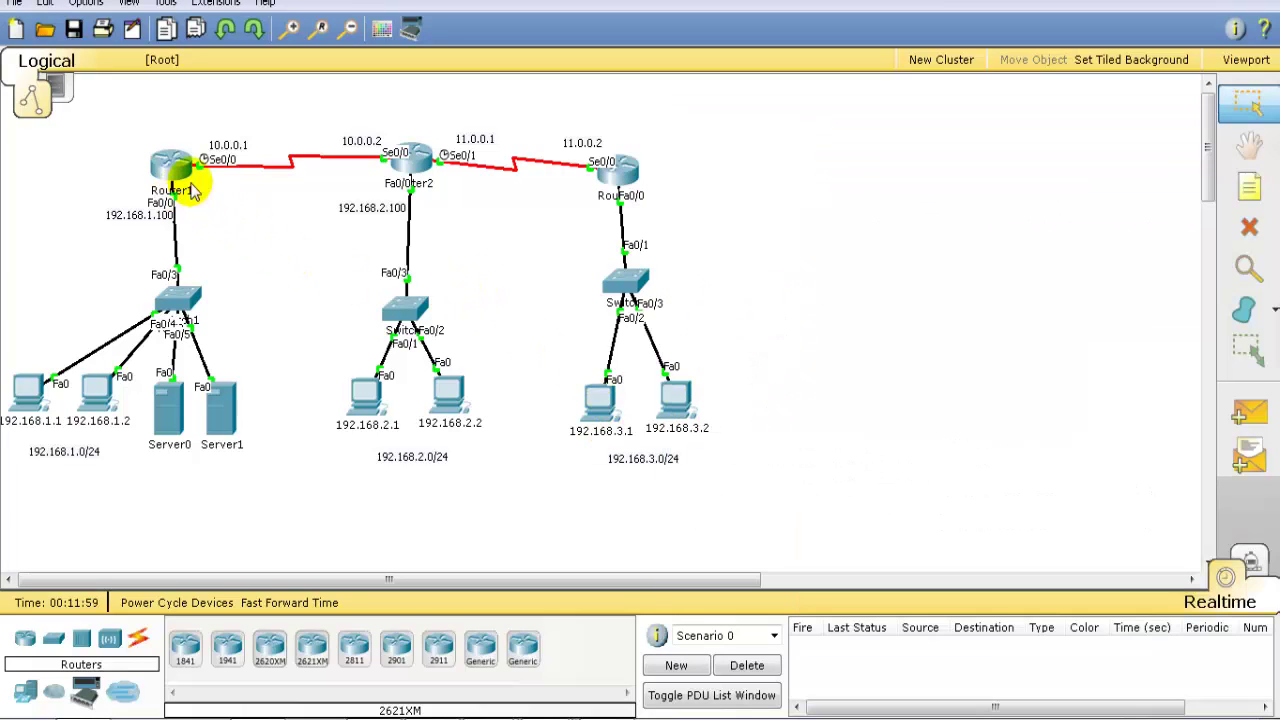
pyautogui.click(612, 166)
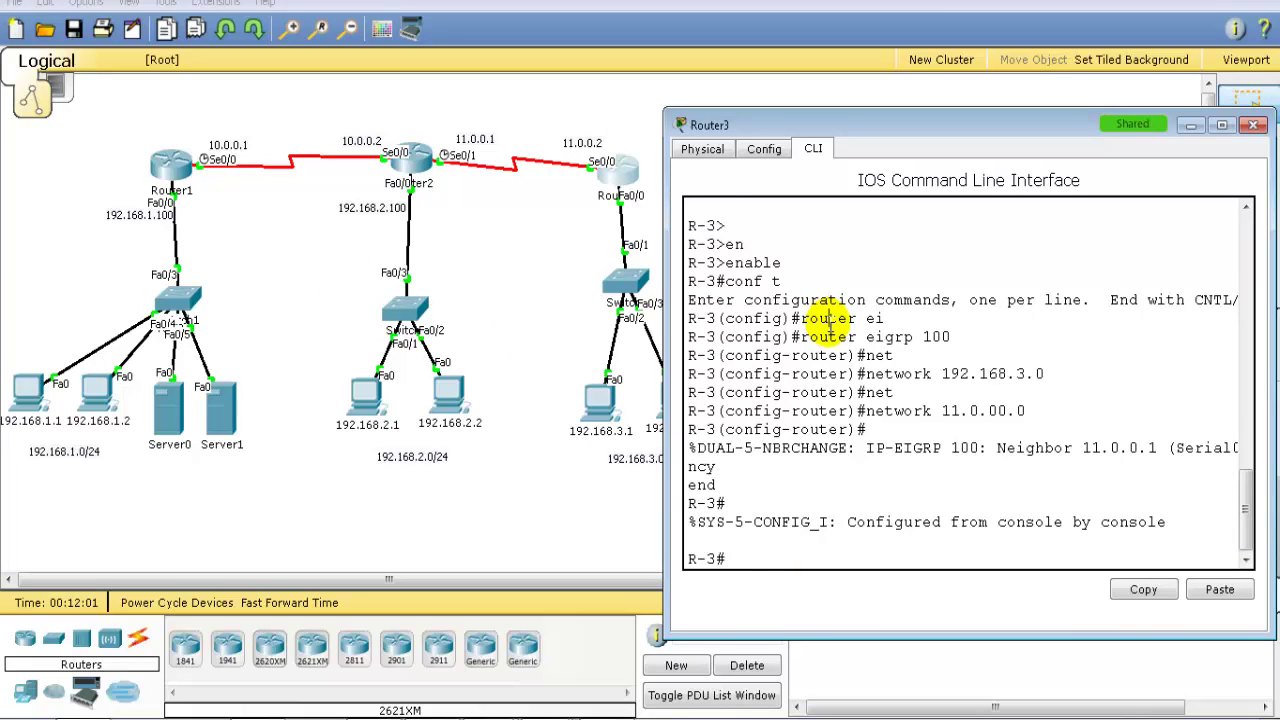
pyautogui.press('Return')
pyautogui.press('Return')
pyautogui.write('sh ip rou')
pyautogui.press('Tab')
pyautogui.write('ei')
pyautogui.press('Tab')
pyautogui.press('Return')
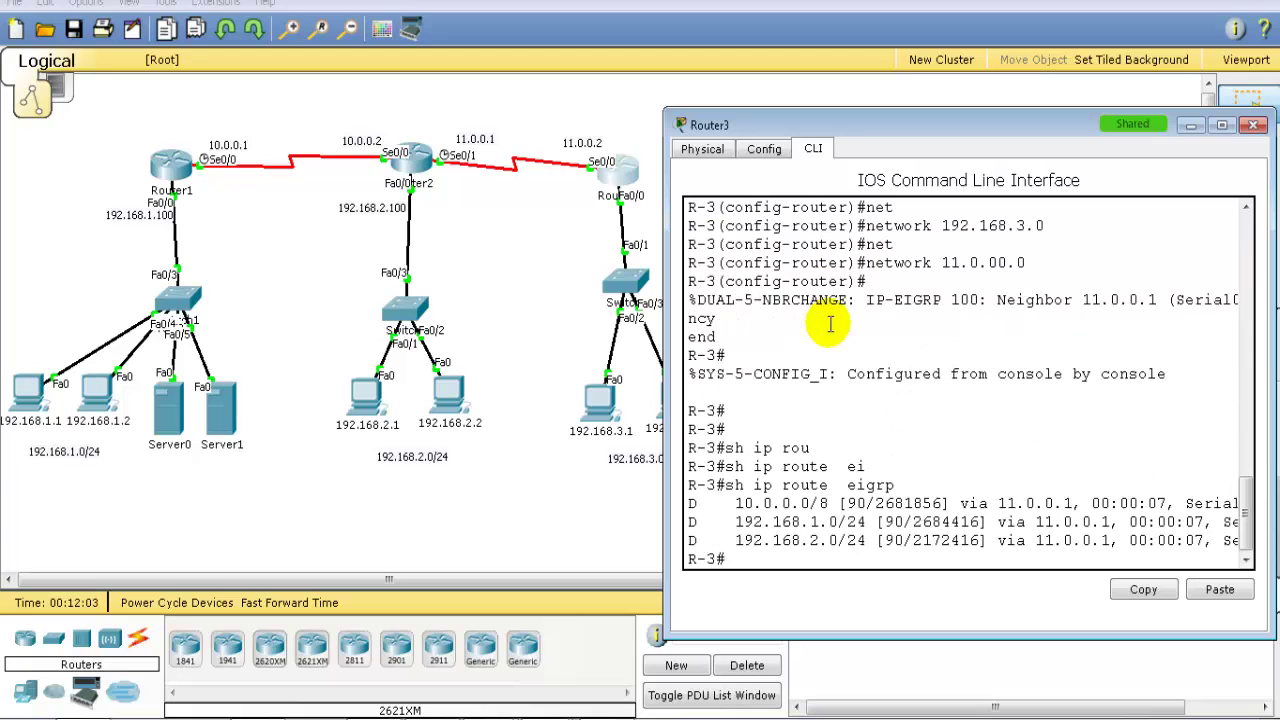
pyautogui.moveTo(716, 518); pyautogui.dragTo(893, 550)
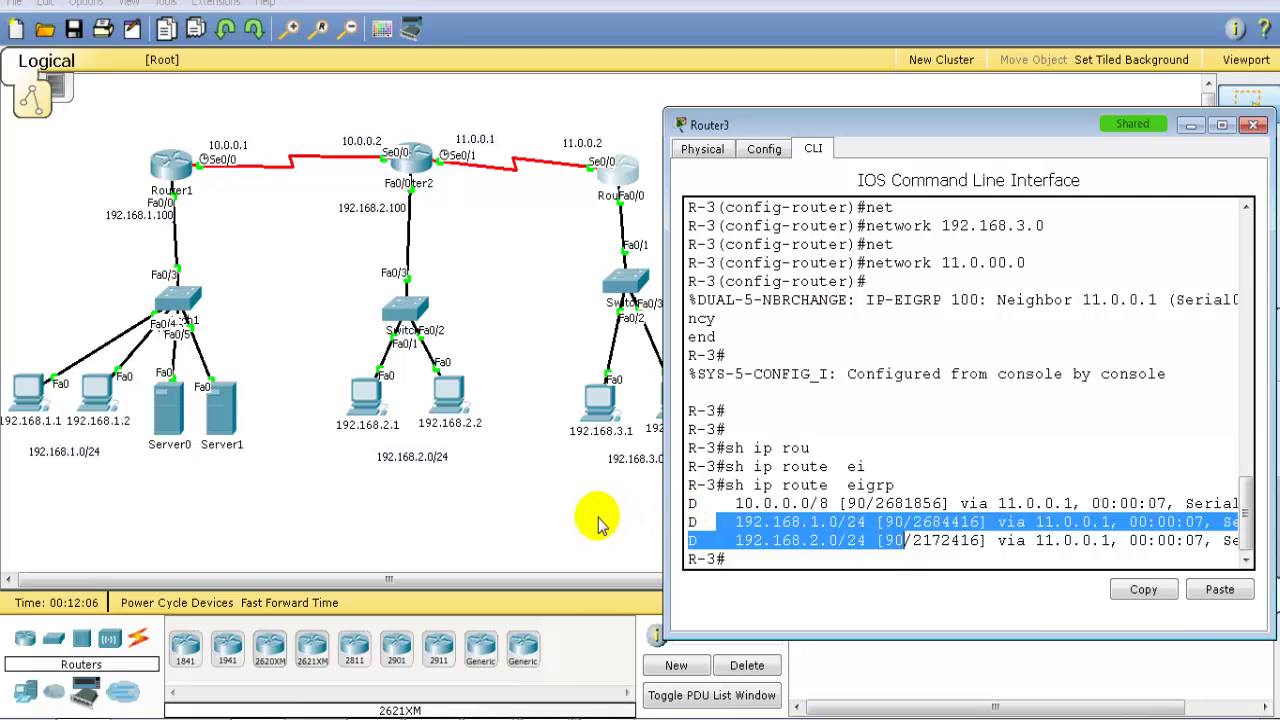
pyautogui.hotkey('alt', 'F4')
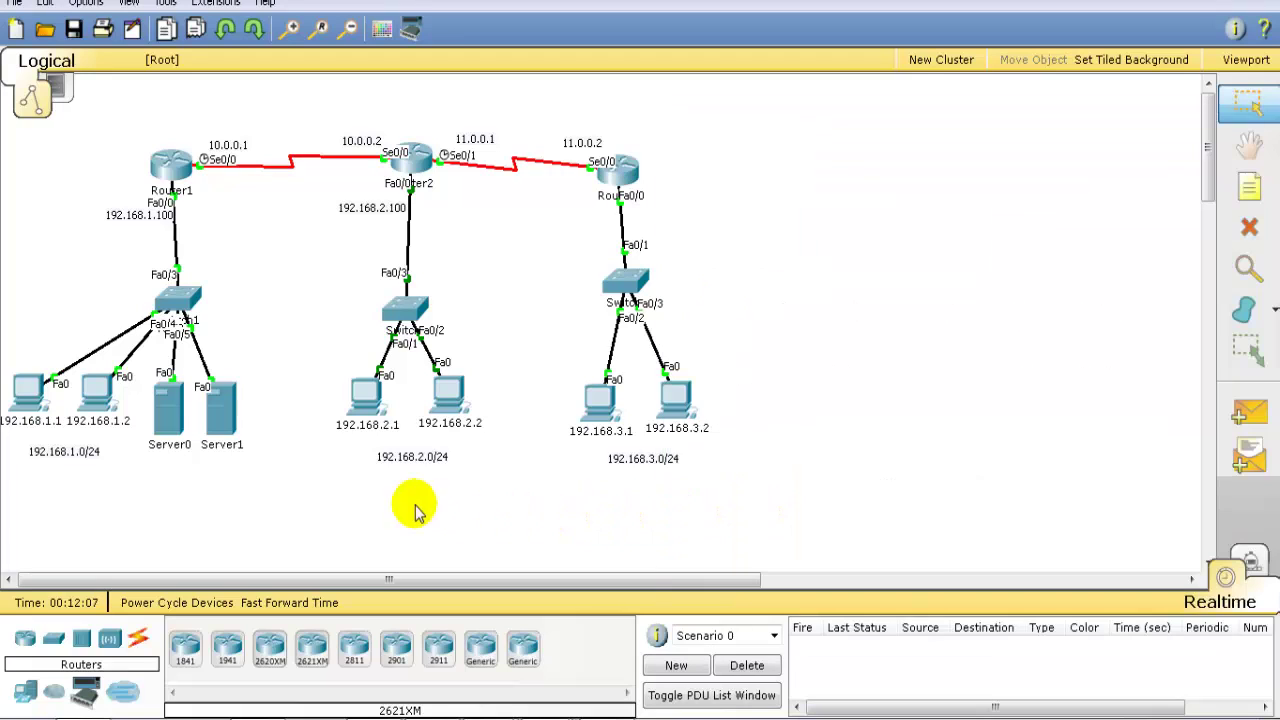
# Step: Open the Command Prompt on PC 192.168.1.1 and display its settings with ipconfig
pyautogui.click(35, 405)
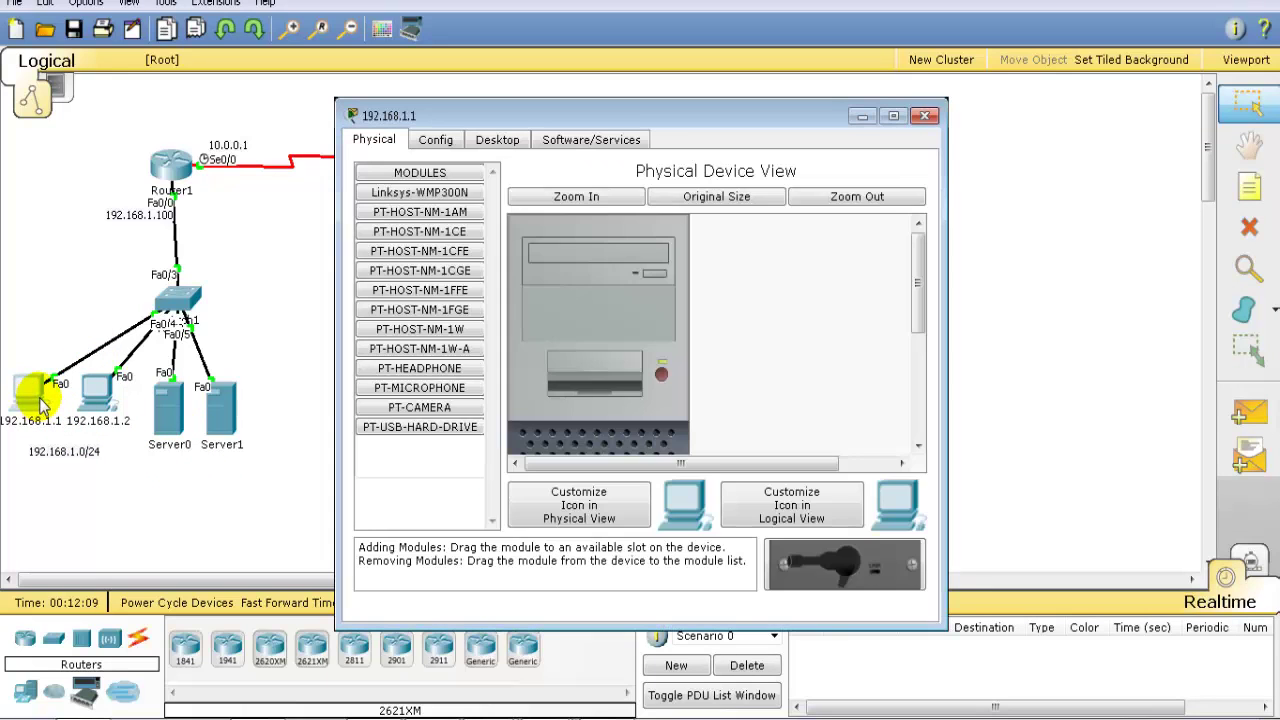
pyautogui.click(500, 140)
pyautogui.moveTo(545, 112); pyautogui.dragTo(626, 100)
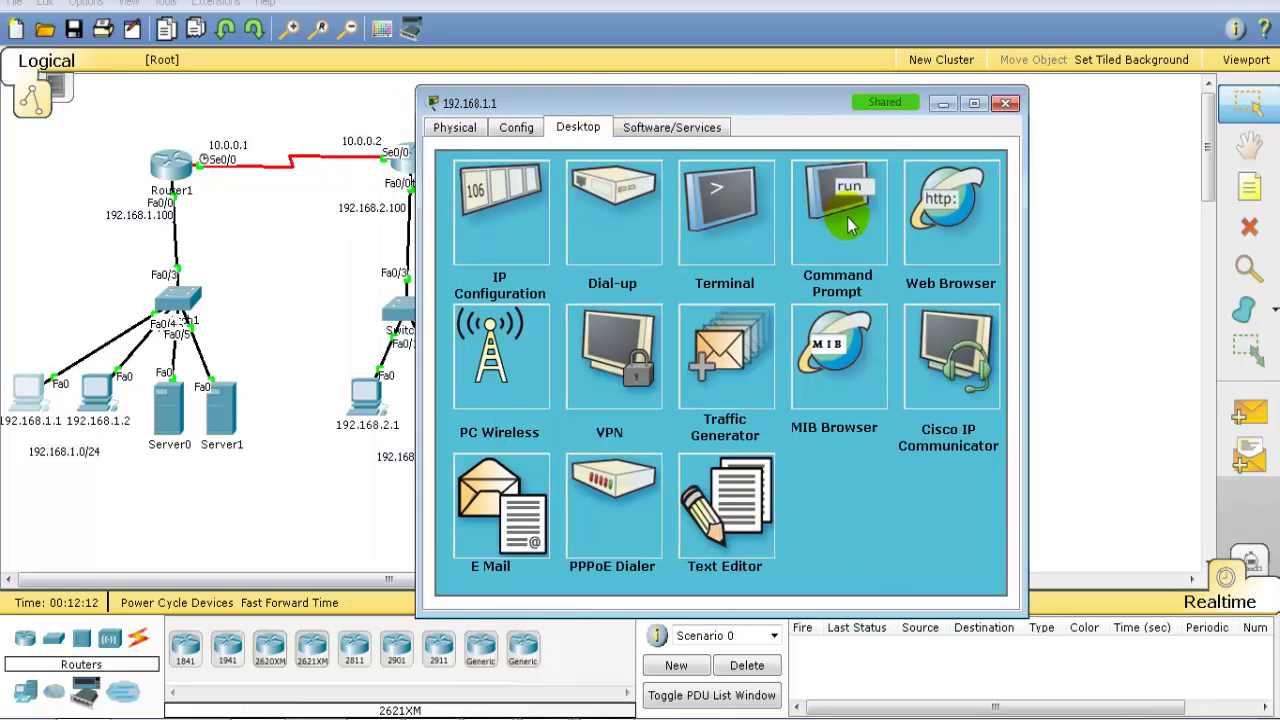
pyautogui.click(838, 217)
pyautogui.write('ipconfig')
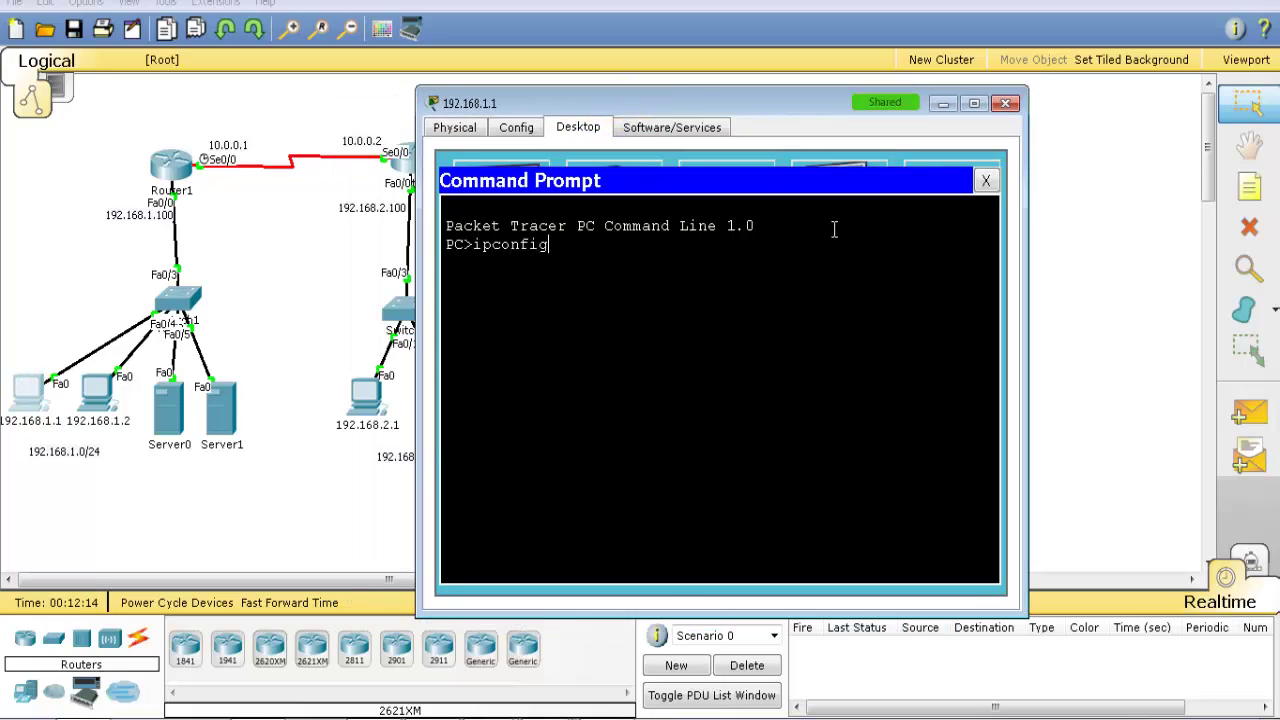
pyautogui.press('Return')
# Step: Ping 192.168.2.1 from PC 192.168.1.1 and stop the ping early
pyautogui.write('ping 192')
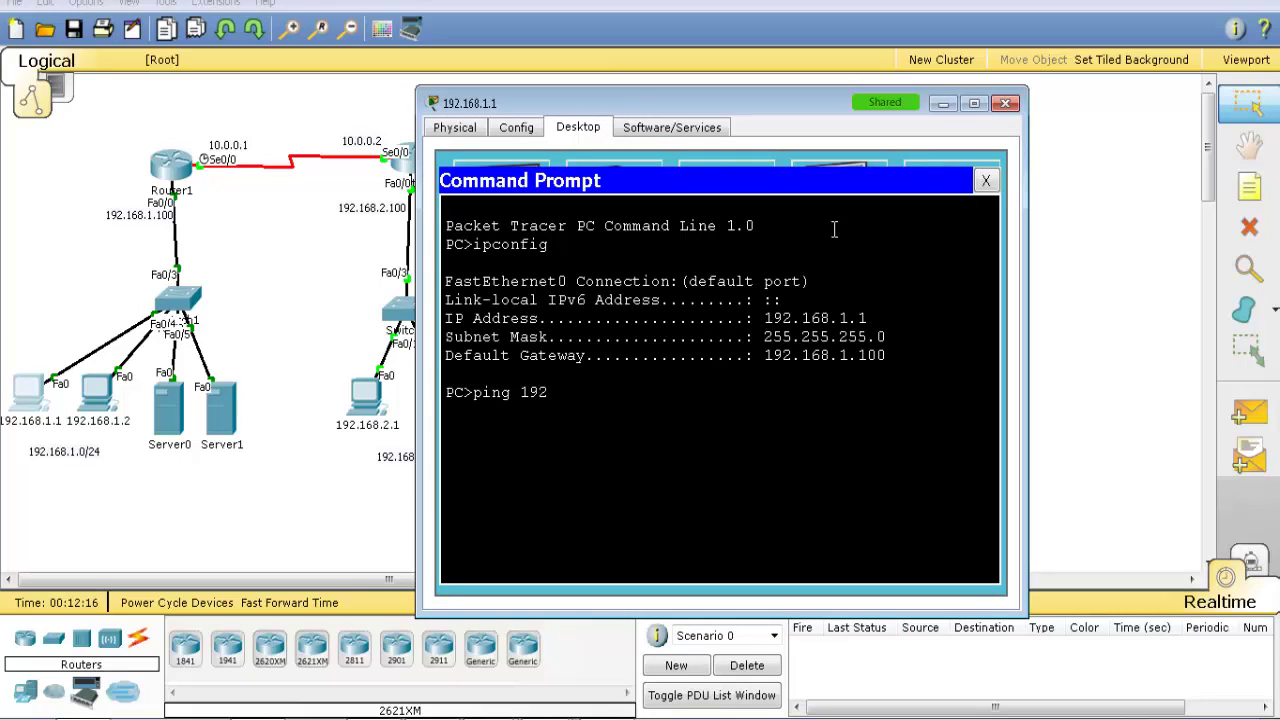
pyautogui.write('.168.2.1')
pyautogui.press('Return')
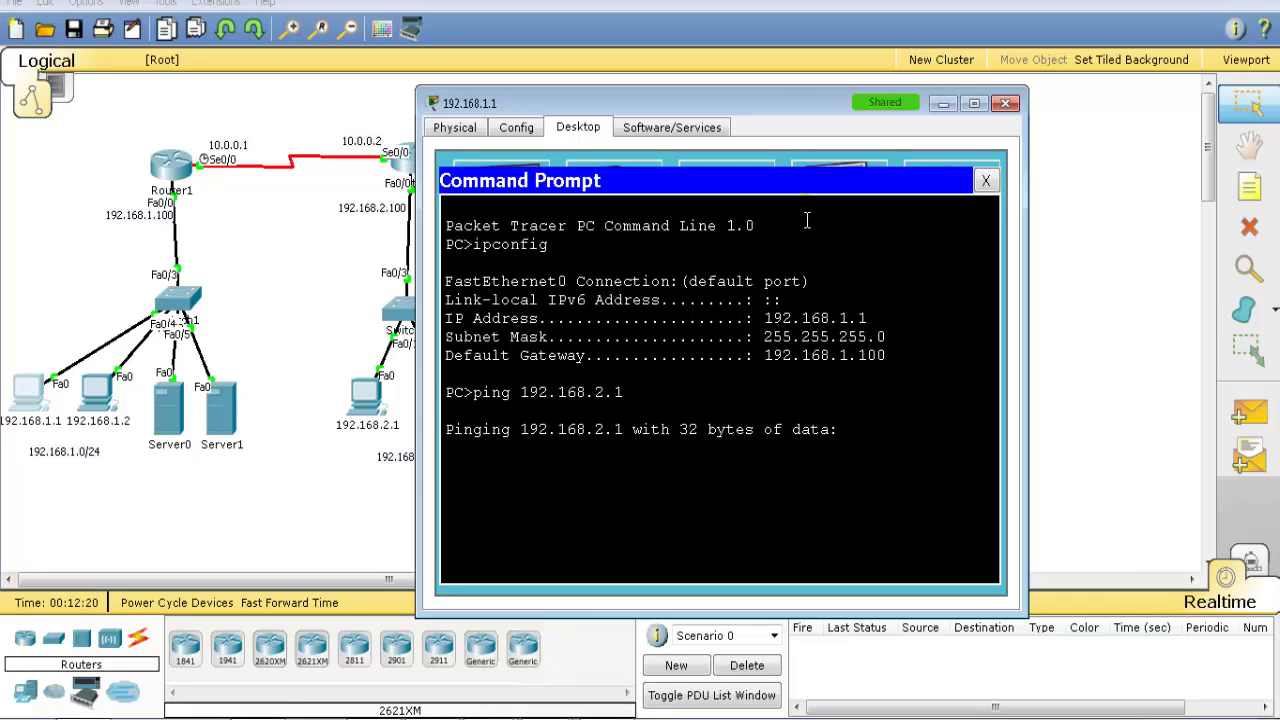
pyautogui.moveTo(751, 106); pyautogui.dragTo(869, 98)
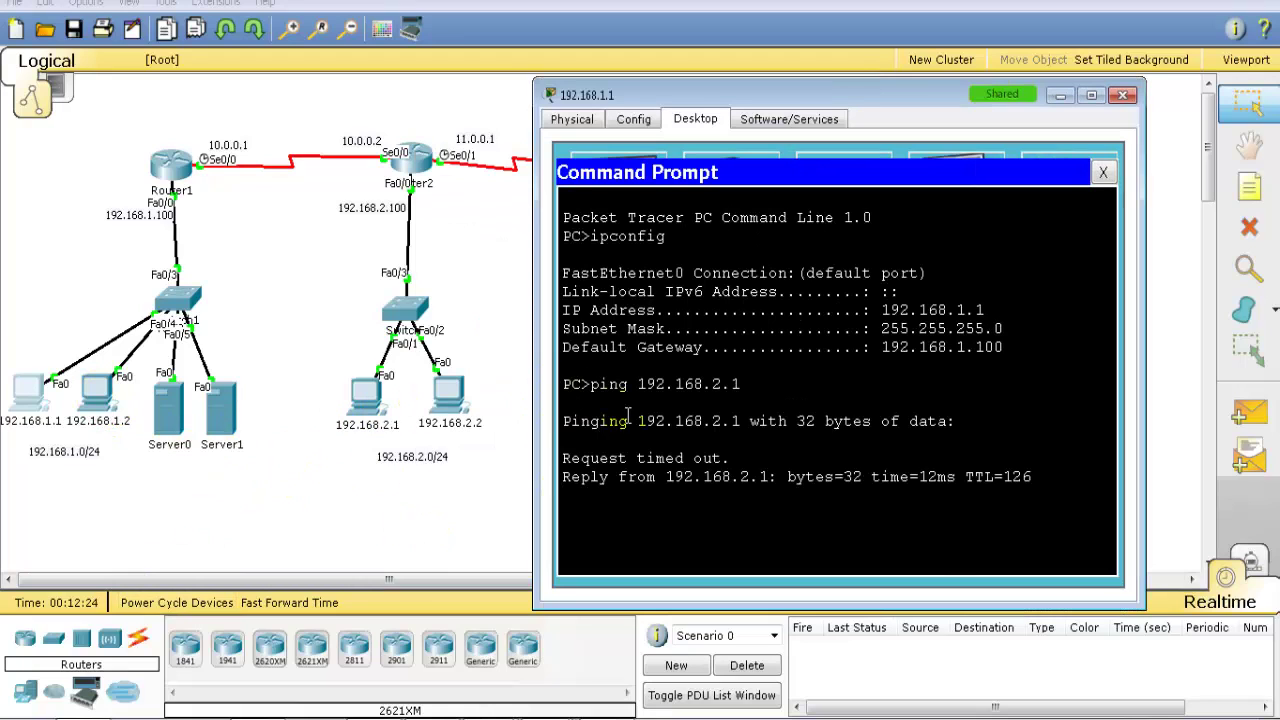
pyautogui.hotkey('ctrl', 'c')
# Step: Ping 192.168.3.1 from PC 192.168.1.1 to test reachability of the third network
pyautogui.press('Up')
pyautogui.press('BackSpace')
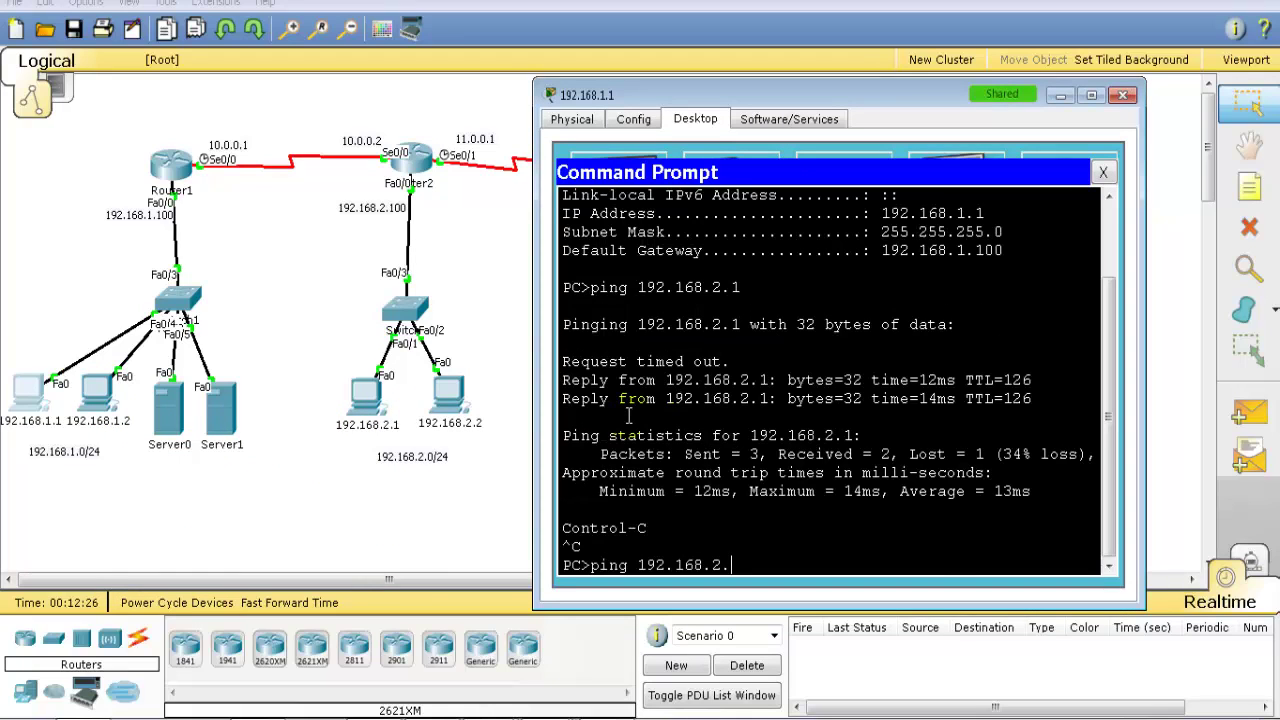
pyautogui.write('3.1')
pyautogui.press('Return')
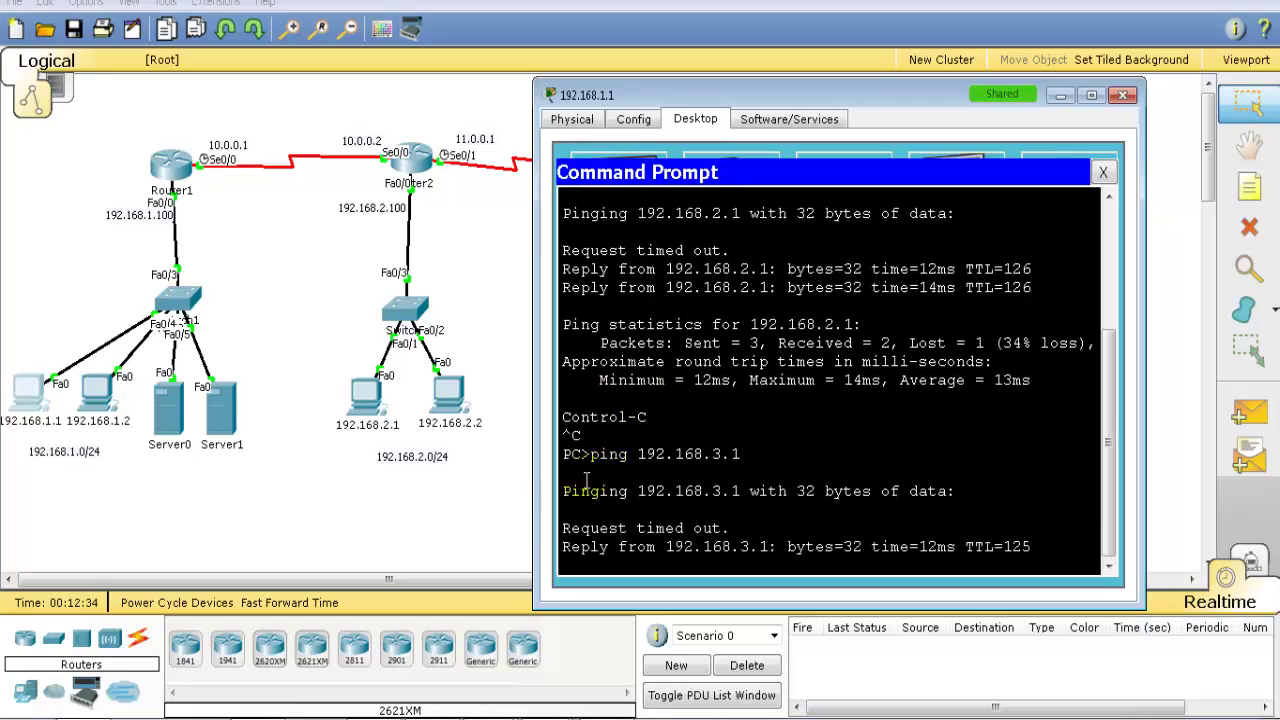
pyautogui.click(500, 523)
# Step: Open the Command Prompt on PC 192.168.3.1 and ping 192.168.2.1 to test reachability of the second network
pyautogui.click(595, 415)
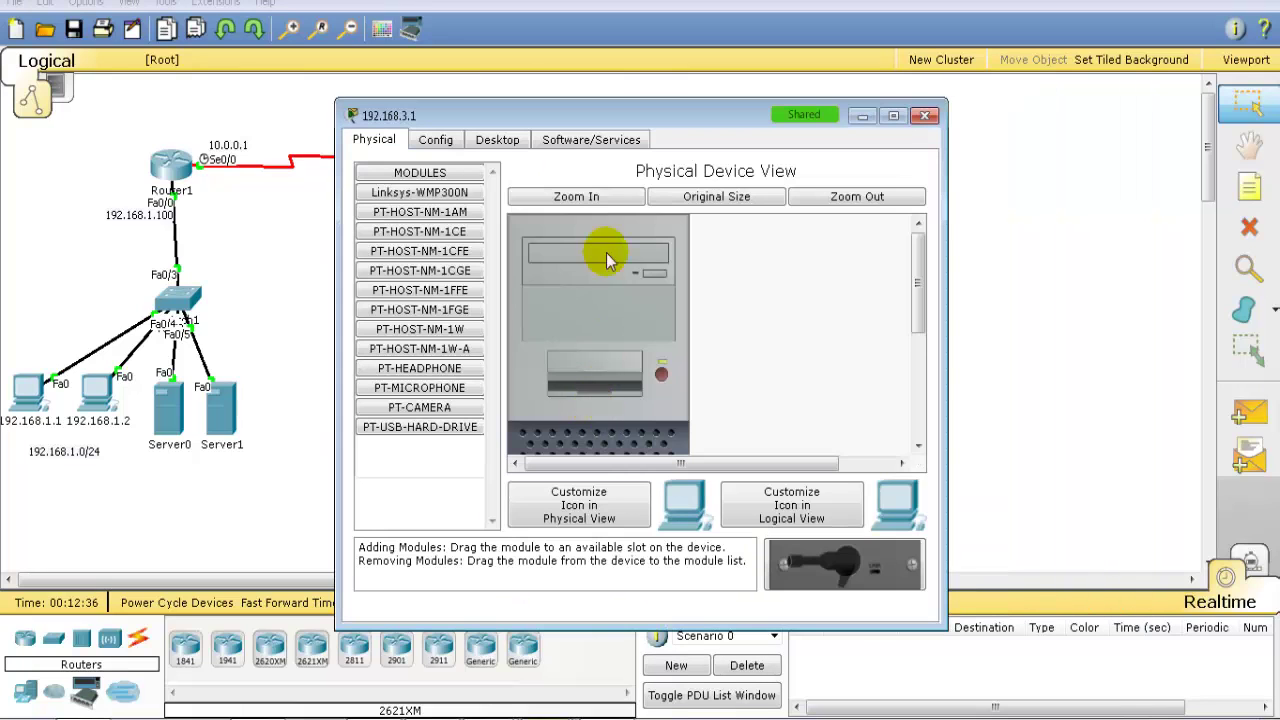
pyautogui.moveTo(566, 112); pyautogui.dragTo(777, 91)
pyautogui.click(710, 114)
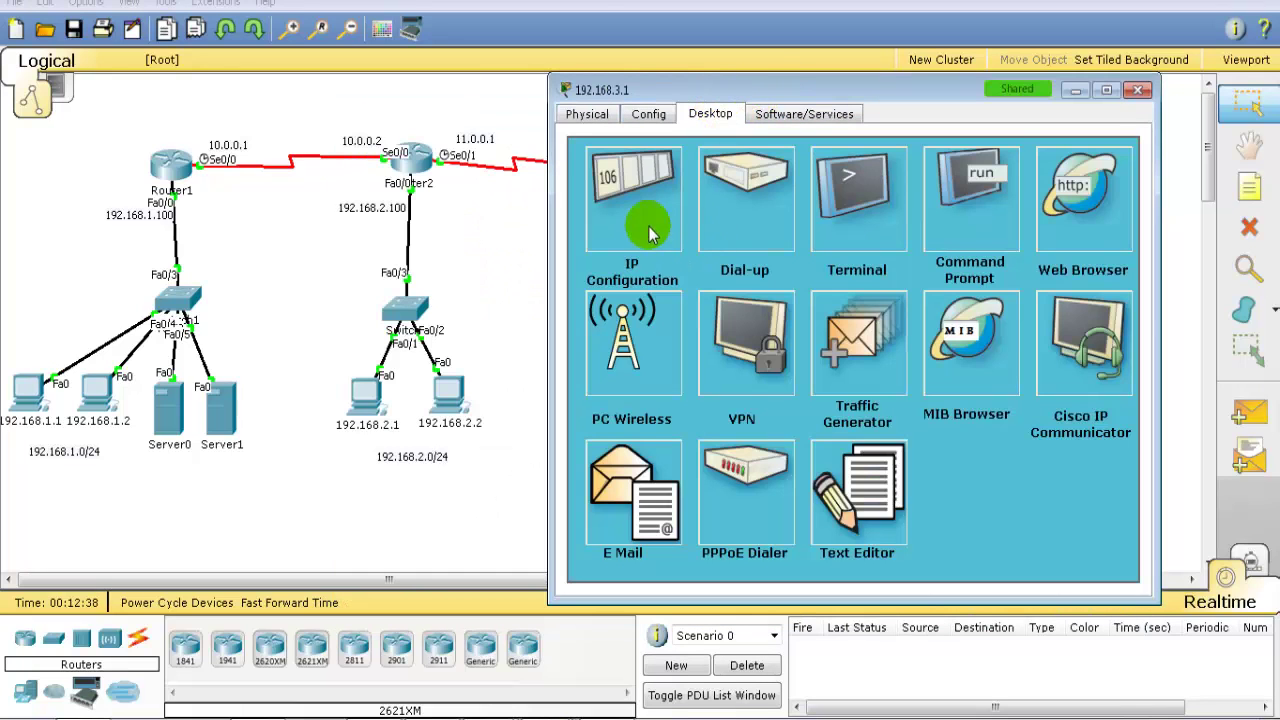
pyautogui.click(967, 214)
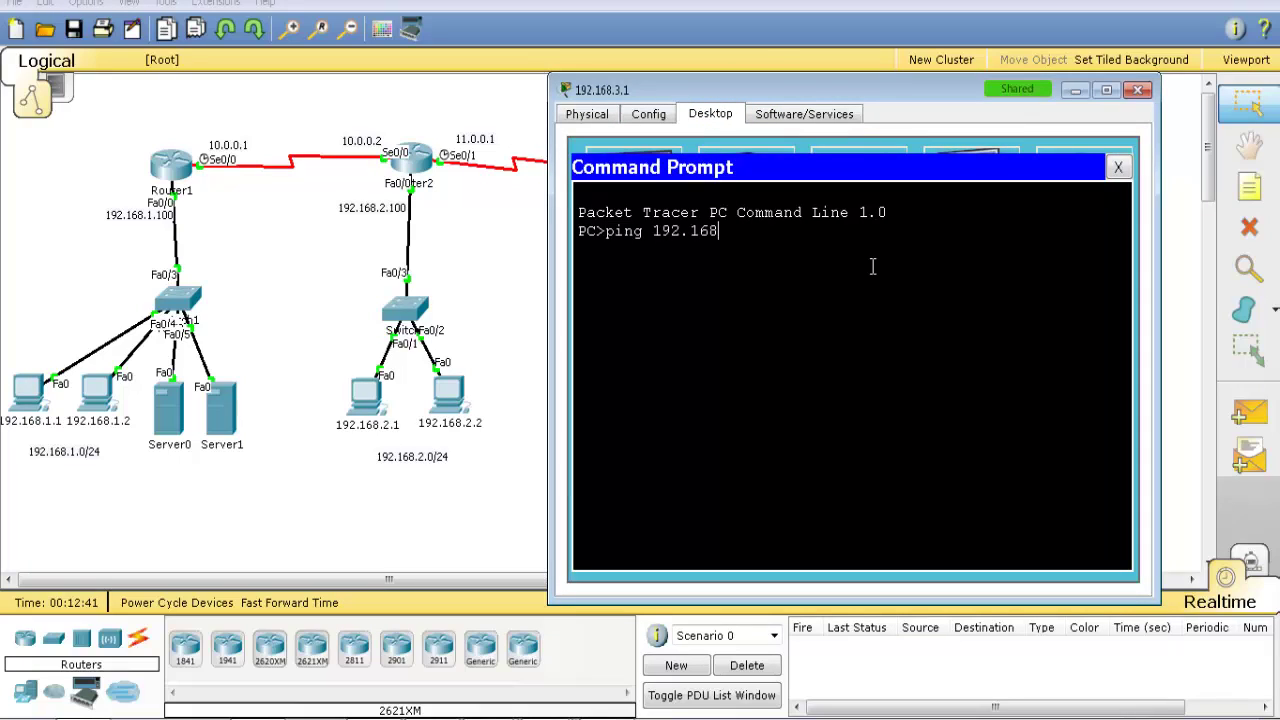
pyautogui.write('ping 192.168.2.1')
pyautogui.press('Return')
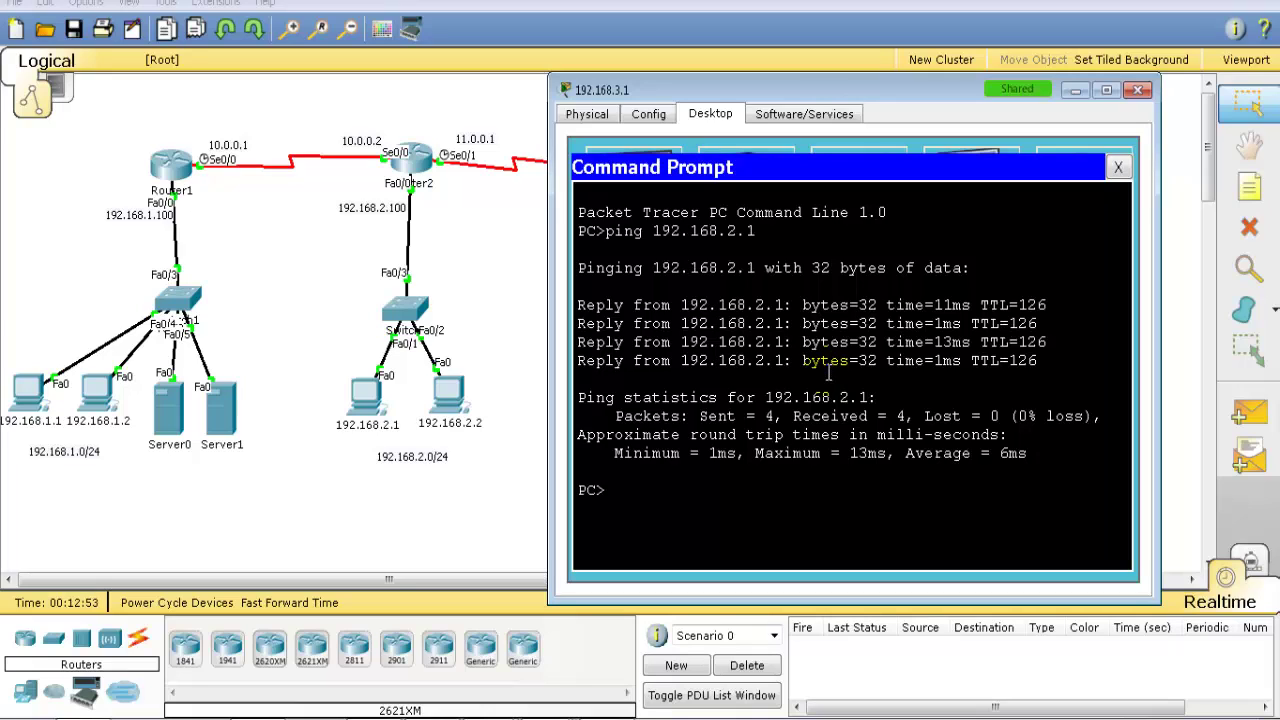
# Step: Select all devices and labels of the 192.168.3.0/24 network and move them slightly closer to Router2
pyautogui.click(514, 294)
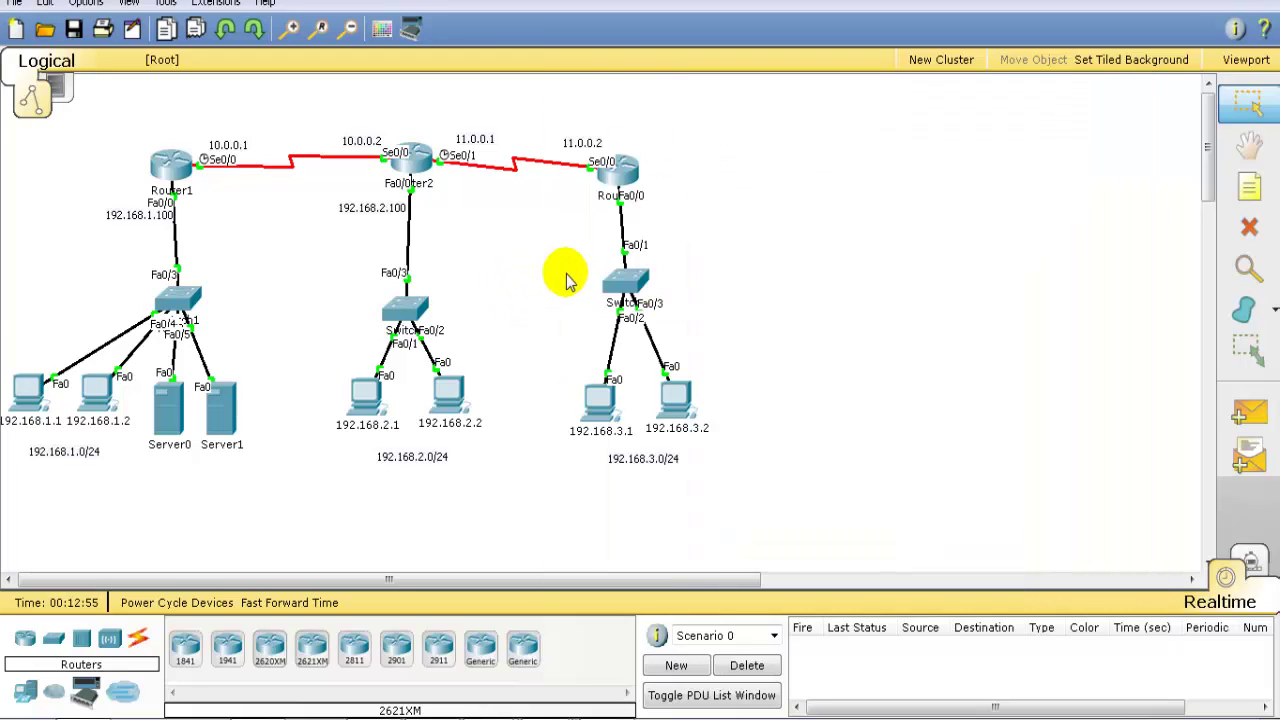
pyautogui.moveTo(720, 134); pyautogui.dragTo(603, 425)
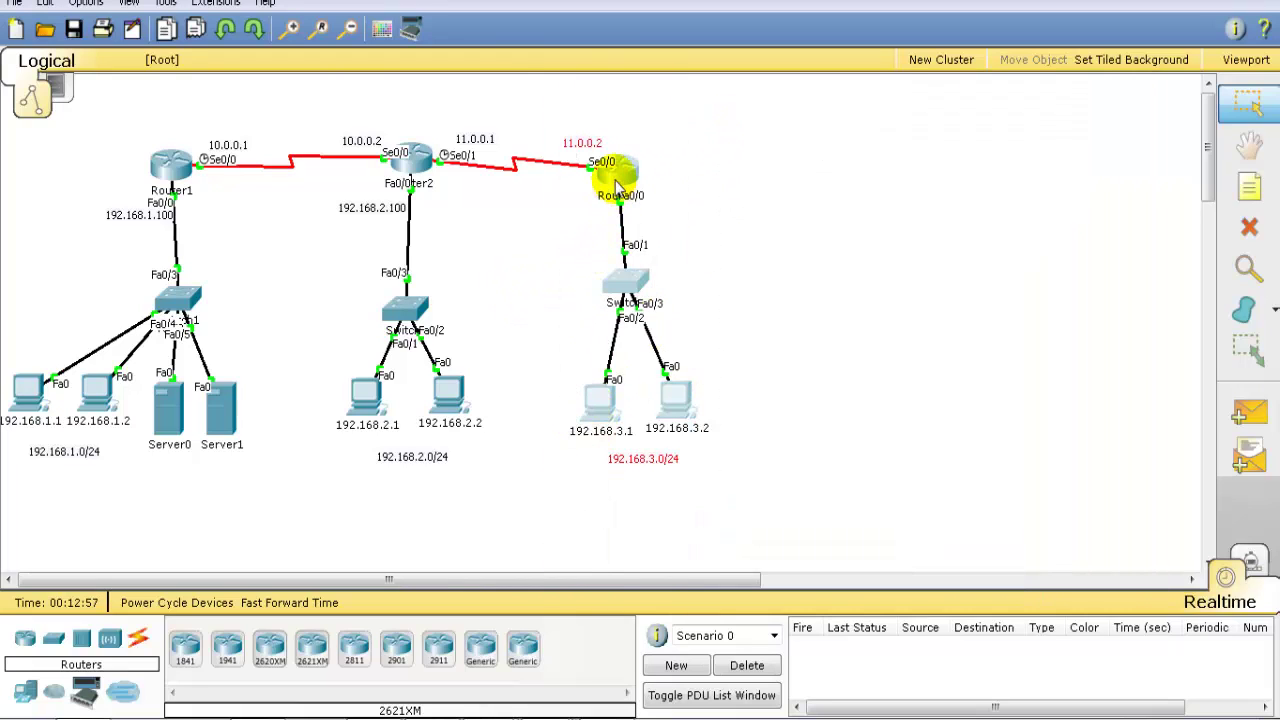
pyautogui.moveTo(634, 183); pyautogui.dragTo(596, 185)
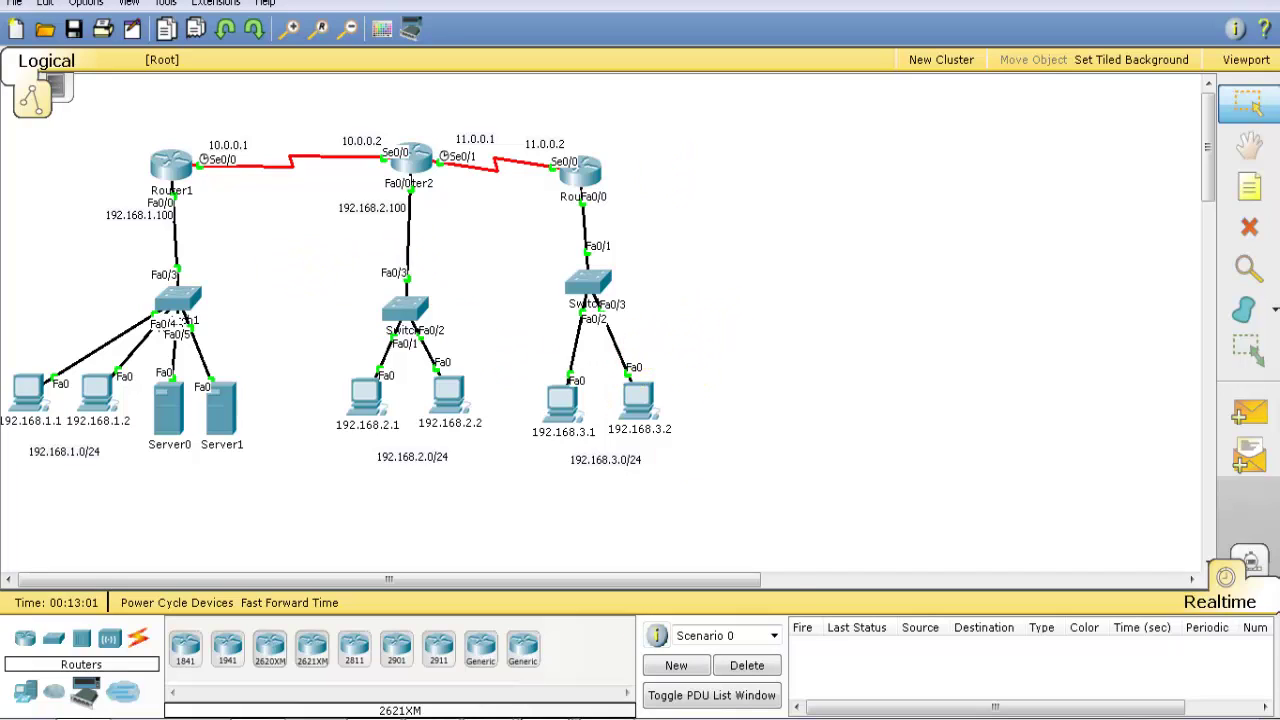
pyautogui.moveTo(543, 703)
pyautogui.moveTo(490, 716)
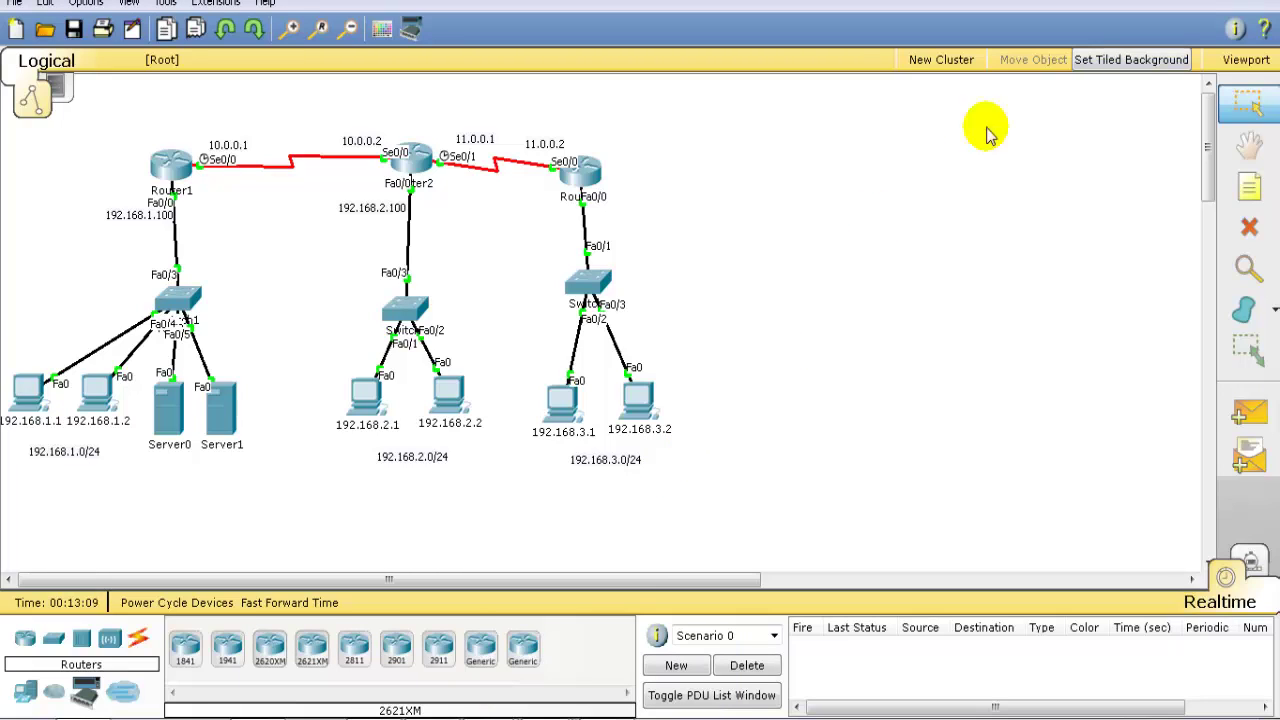
# Step: Open Router2's CLI, switch to Paint and handwrite a circled 2 with "ACL (R2) ⇒" below the Routing note
pyautogui.click(412, 160)
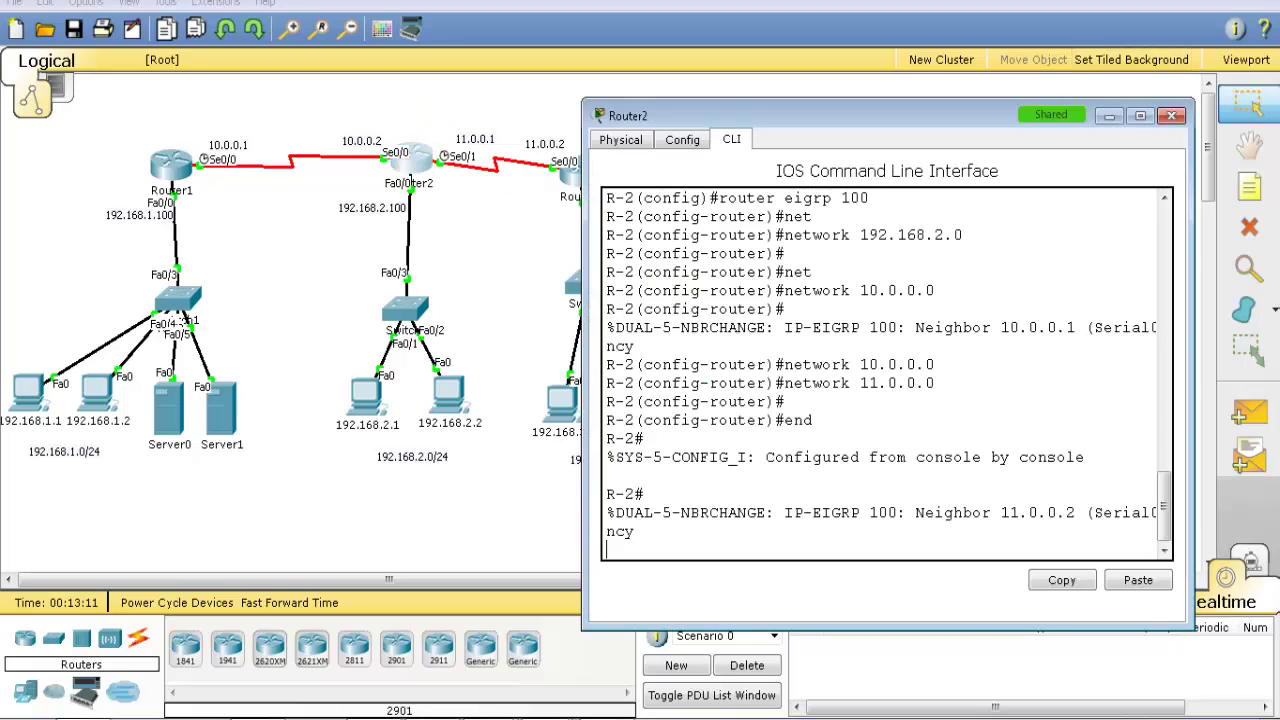
pyautogui.click(266, 710)
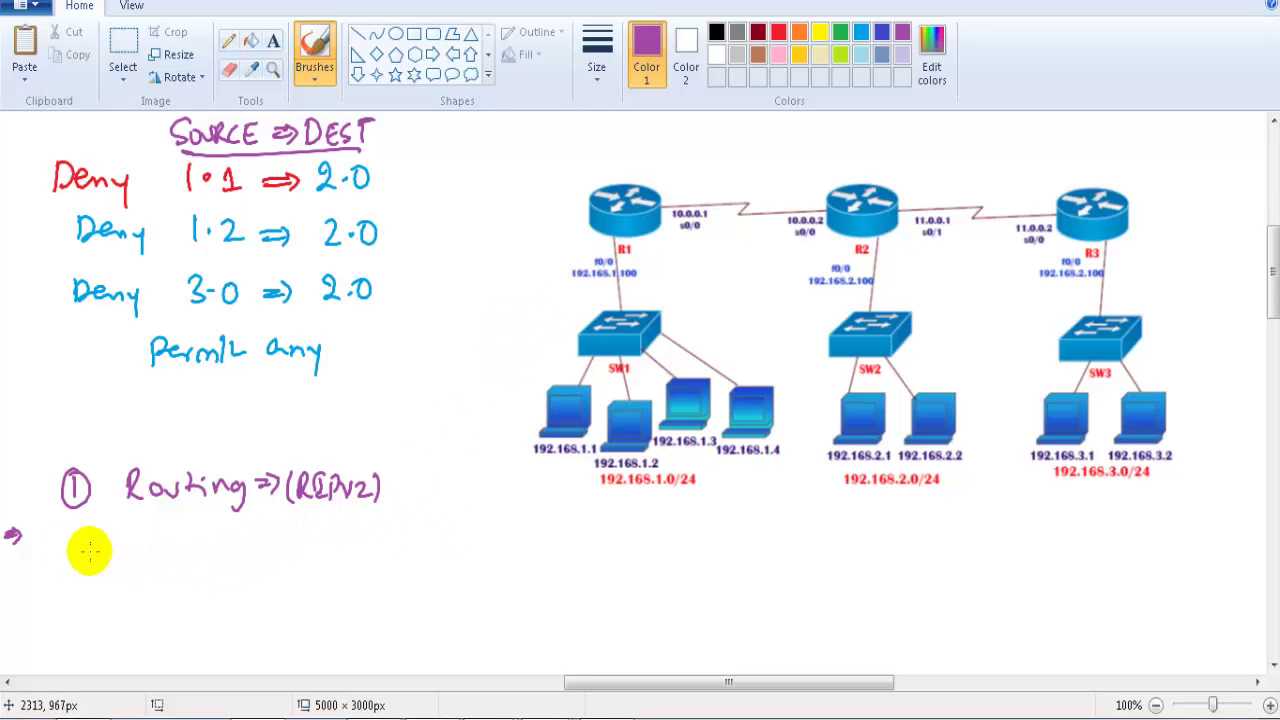
pyautogui.moveTo(74, 537)
pyautogui.mouseDown()
pyautogui.moveTo(51, 563)
pyautogui.moveTo(163, 534)
pyautogui.moveTo(168, 552)
pyautogui.mouseUp()
pyautogui.moveTo(195, 532)
pyautogui.mouseDown()
pyautogui.moveTo(208, 553)
pyautogui.moveTo(246, 543)
pyautogui.moveTo(281, 550)
pyautogui.moveTo(287, 566)
pyautogui.mouseUp()
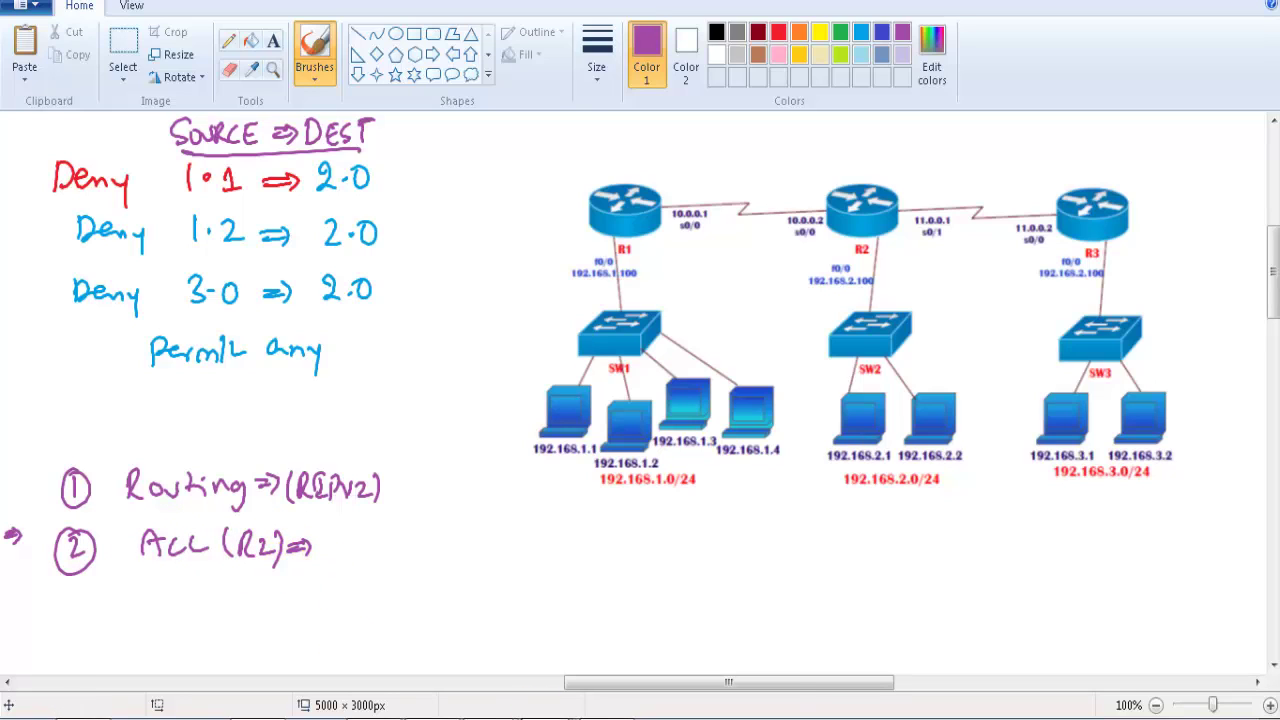
# Step: Bring Router2's CLI window over the Paint drawing, widen it and place it beside the handwritten rules
pyautogui.click(531, 589)
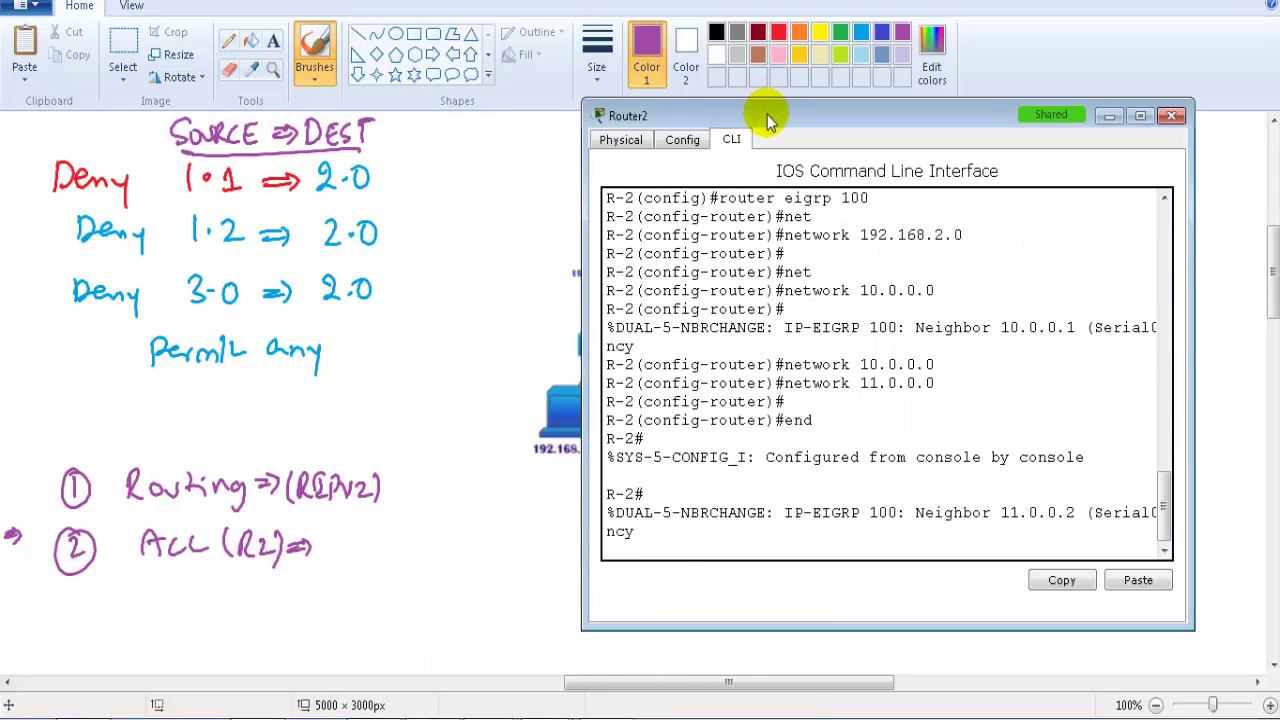
pyautogui.moveTo(768, 118); pyautogui.dragTo(688, 128)
pyautogui.moveTo(1110, 411); pyautogui.dragTo(1236, 411)
pyautogui.moveTo(791, 123); pyautogui.dragTo(774, 134)
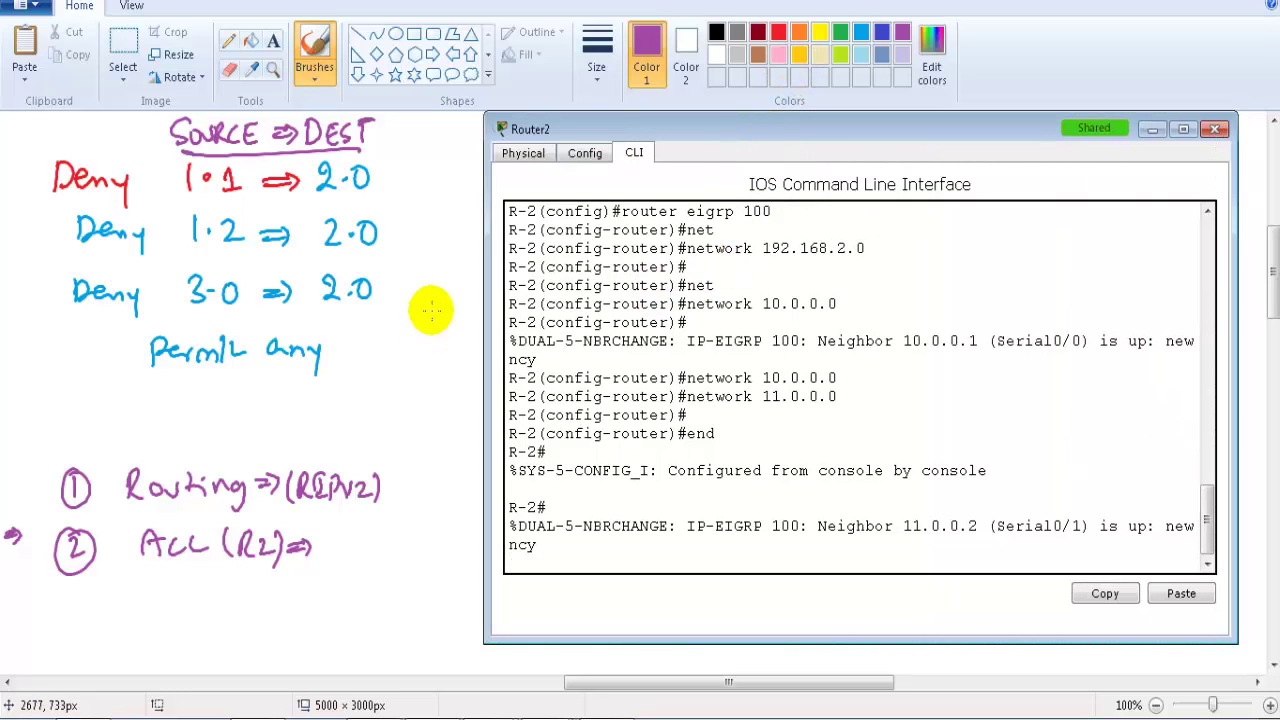
# Step: Number the three handwritten Deny rules and the Permit any rule 1) to 4) in Paint and bracket them together
pyautogui.click(282, 345)
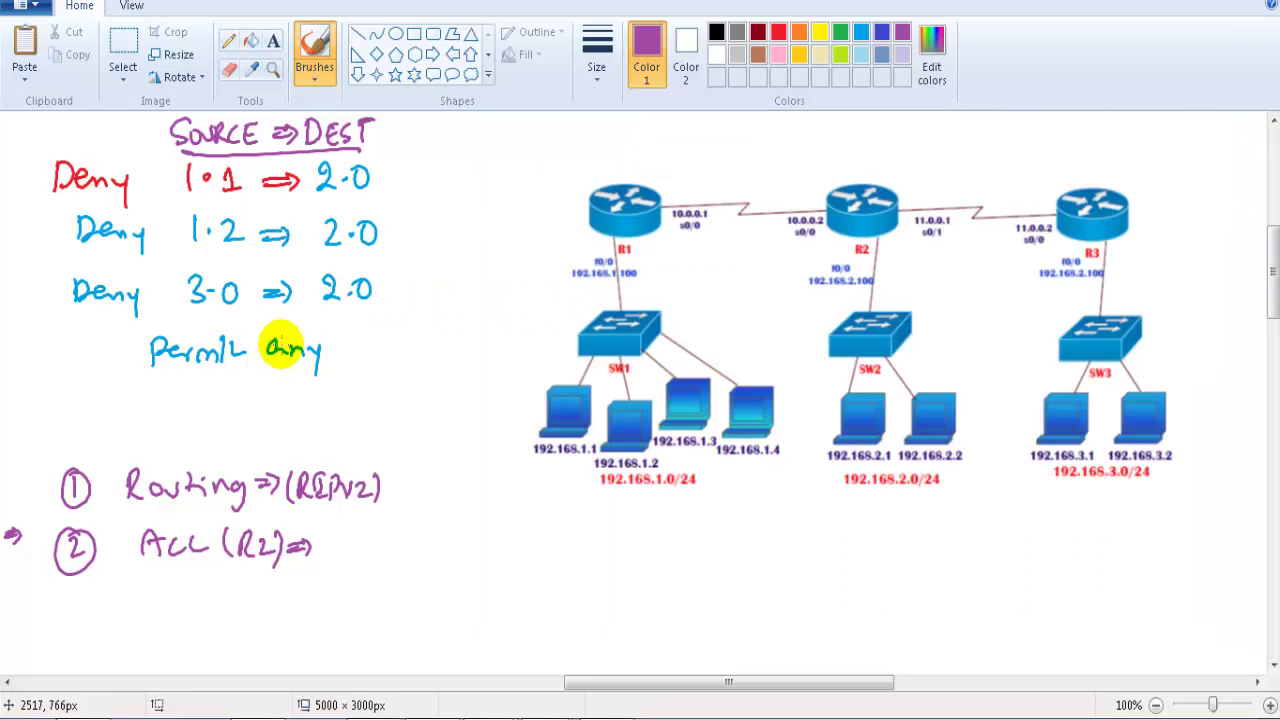
pyautogui.moveTo(30, 167); pyautogui.dragTo(27, 305)
pyautogui.moveTo(44, 280); pyautogui.dragTo(44, 364)
pyautogui.moveTo(52, 340); pyautogui.dragTo(54, 364)
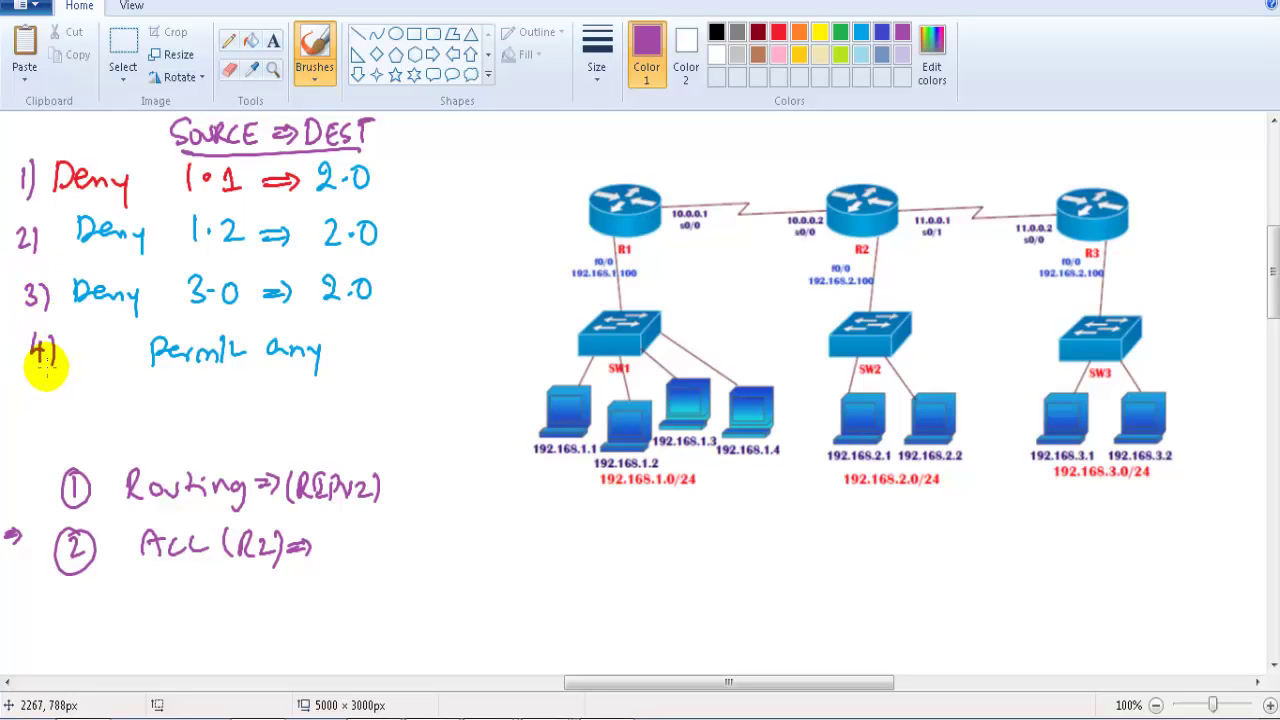
pyautogui.moveTo(374, 147)
pyautogui.mouseDown()
pyautogui.moveTo(400, 283)
pyautogui.moveTo(373, 357)
pyautogui.mouseUp()
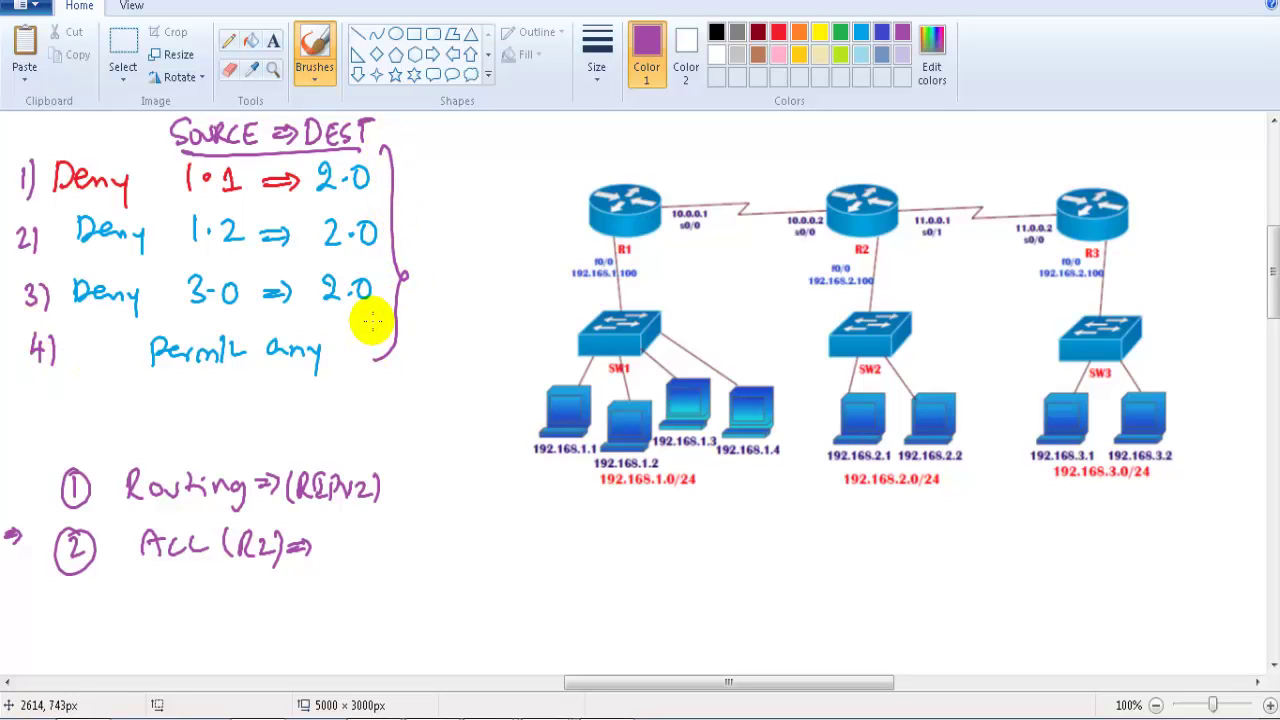
# Step: Switch back to Router2's CLI window and move it slightly upward beside the numbered rules
pyautogui.hotkey('alt', 'Tab')
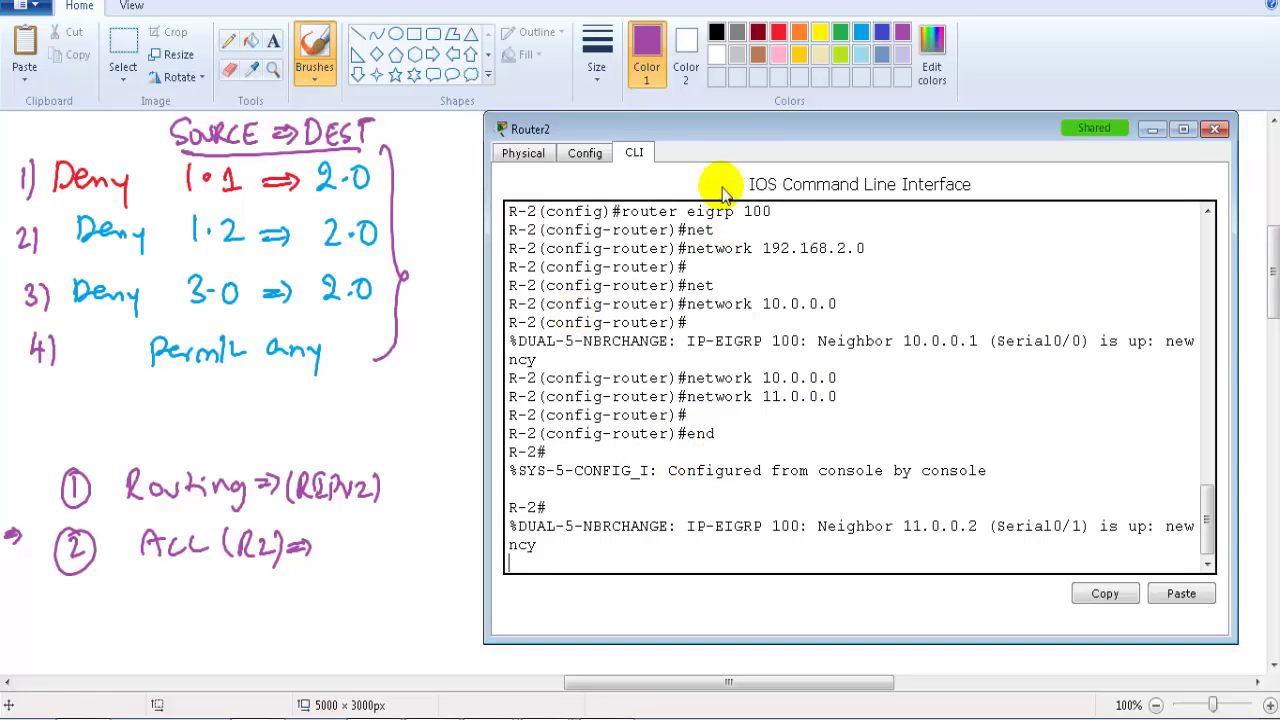
pyautogui.moveTo(729, 116); pyautogui.dragTo(724, 91)
# Step: Circle the numbered rules with a temporary screen annotation, mark towards Router2's CLI and clear the markings
pyautogui.click(698, 299)
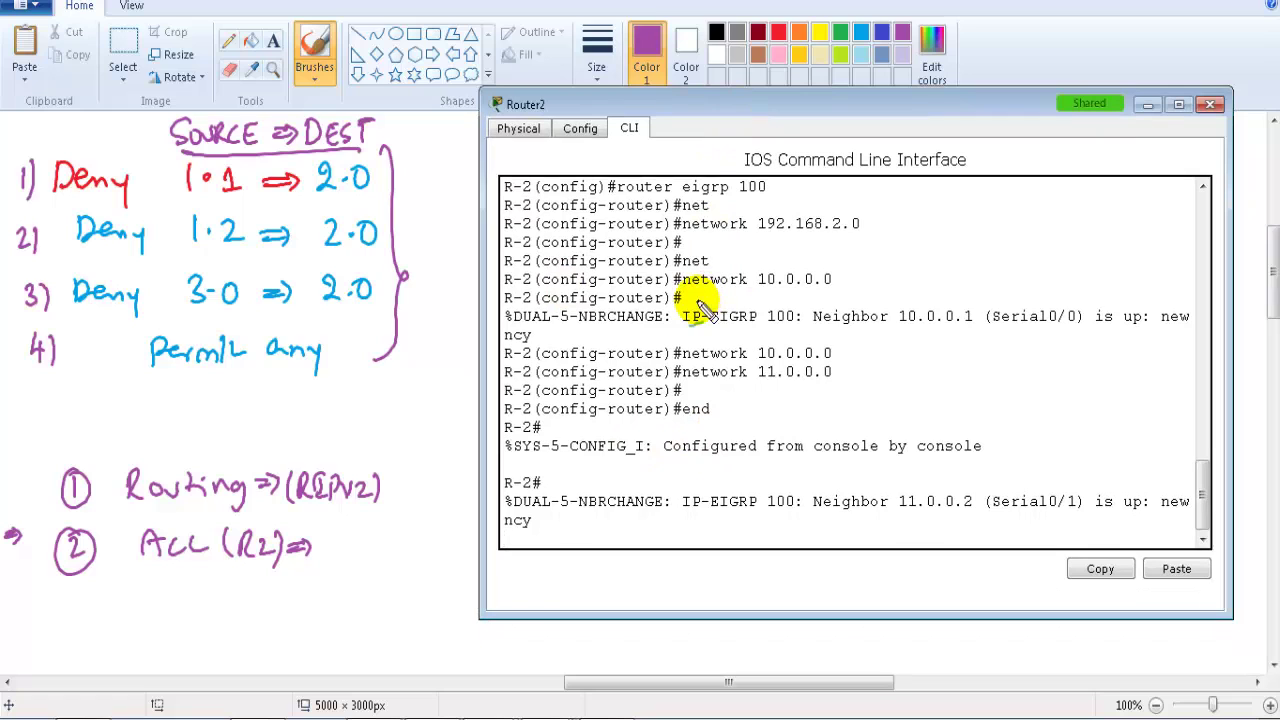
pyautogui.moveTo(371, 143)
pyautogui.mouseDown()
pyautogui.moveTo(103, 243)
pyautogui.moveTo(405, 190)
pyautogui.mouseUp()
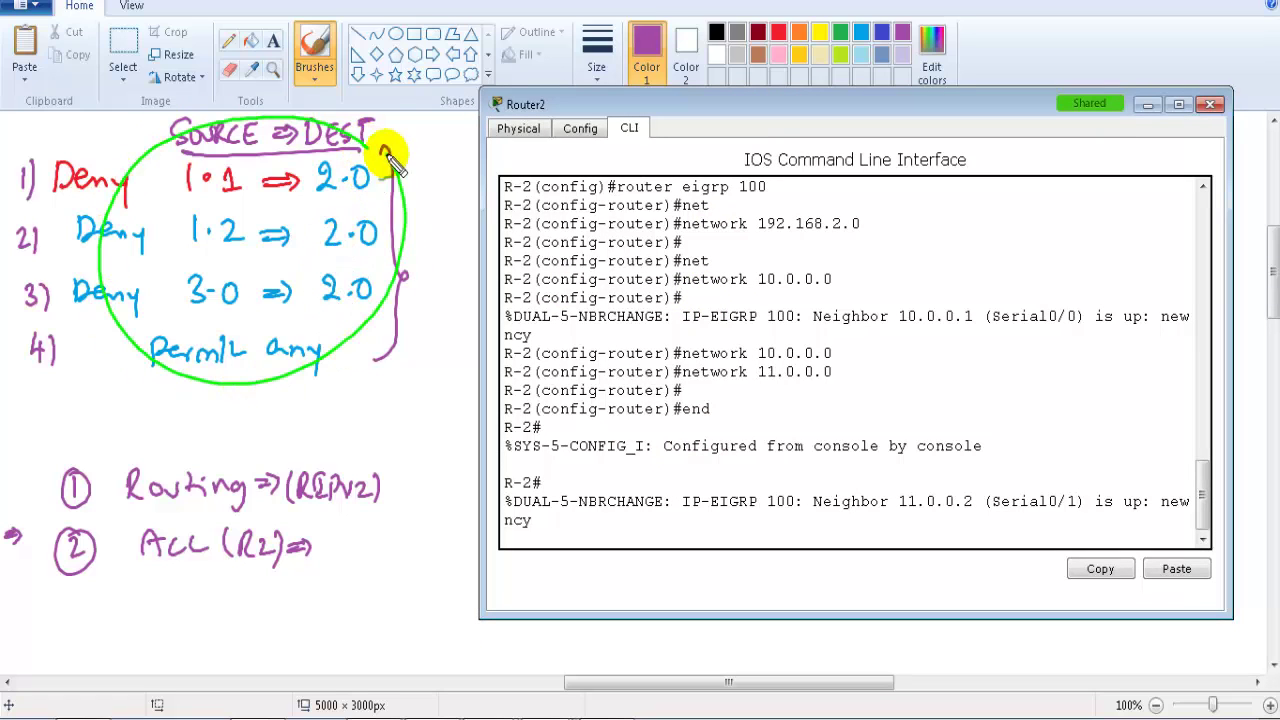
pyautogui.moveTo(378, 290)
pyautogui.mouseDown()
pyautogui.moveTo(594, 393)
pyautogui.moveTo(596, 407)
pyautogui.moveTo(748, 436)
pyautogui.mouseUp()
pyautogui.press('Escape')
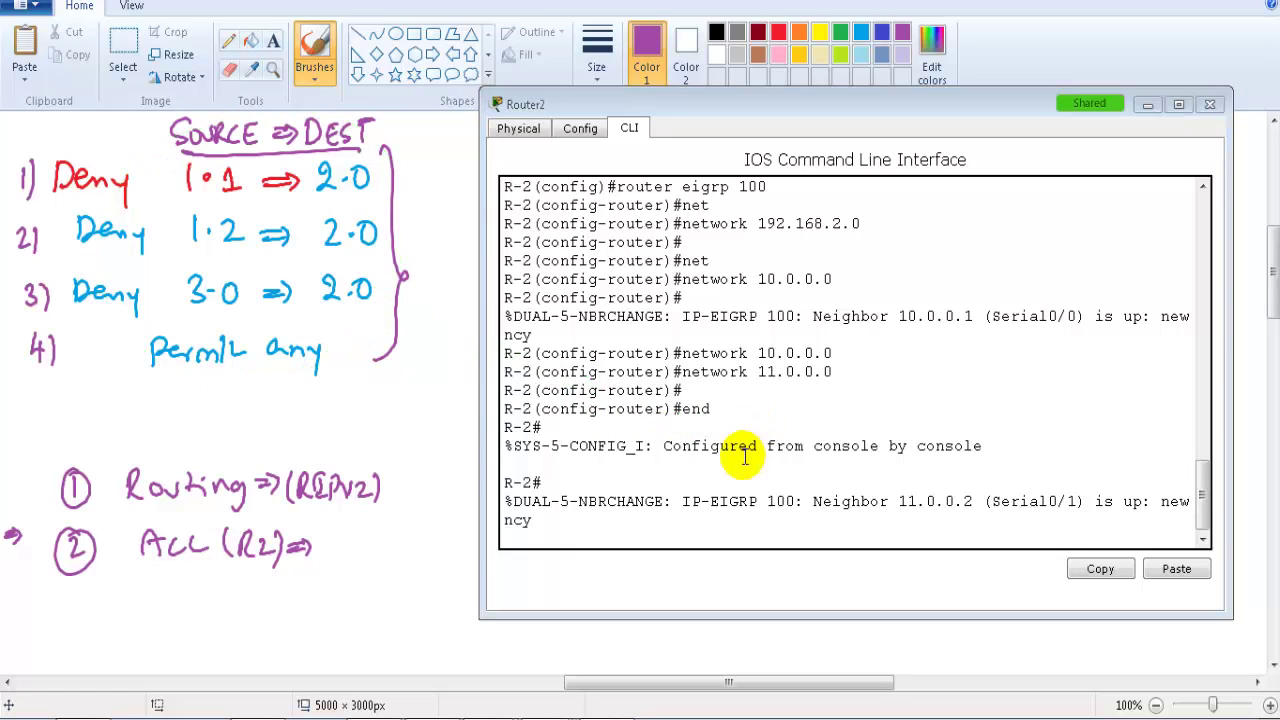
# Step: Enter global configuration mode on R-2 with conf t
pyautogui.press('Return')
pyautogui.press('Return')
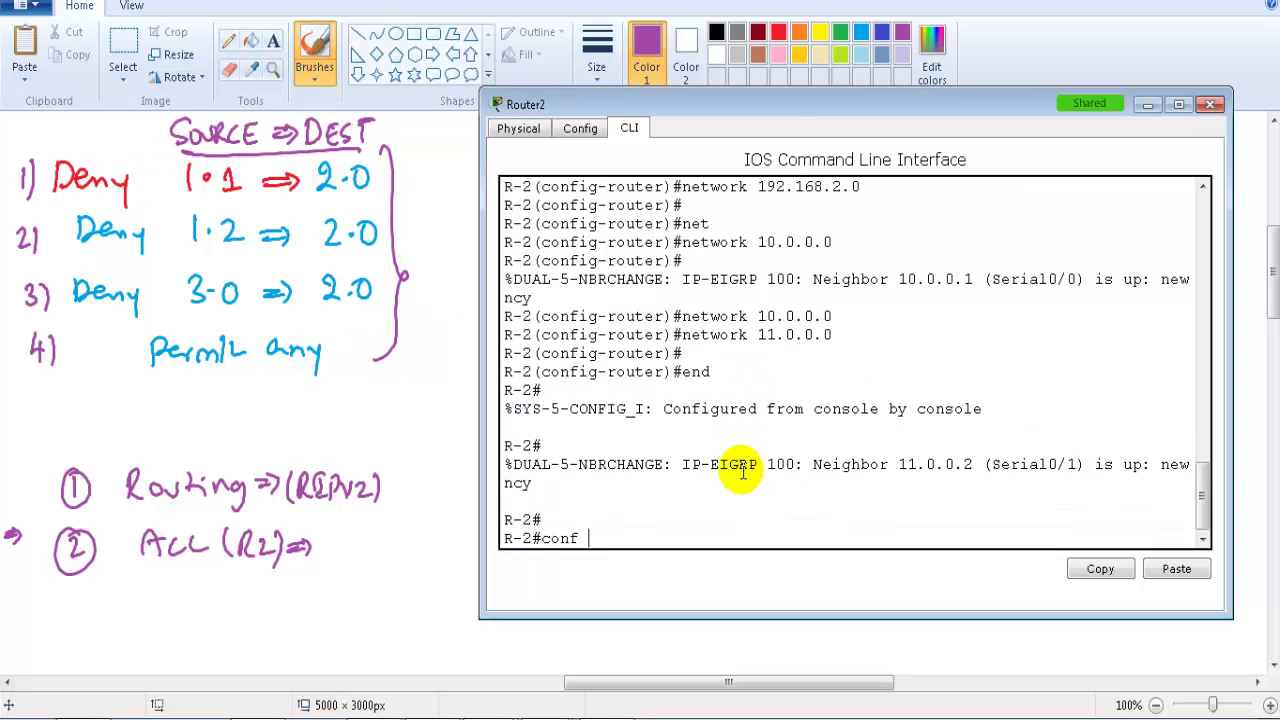
pyautogui.write('conf t')
pyautogui.press('Return')
pyautogui.press('Return')
pyautogui.press('Return')
pyautogui.press('Return')
# Step: Request the help for access-list on R-2 and examine the number ranges for standard and extended lists
pyautogui.write('a')
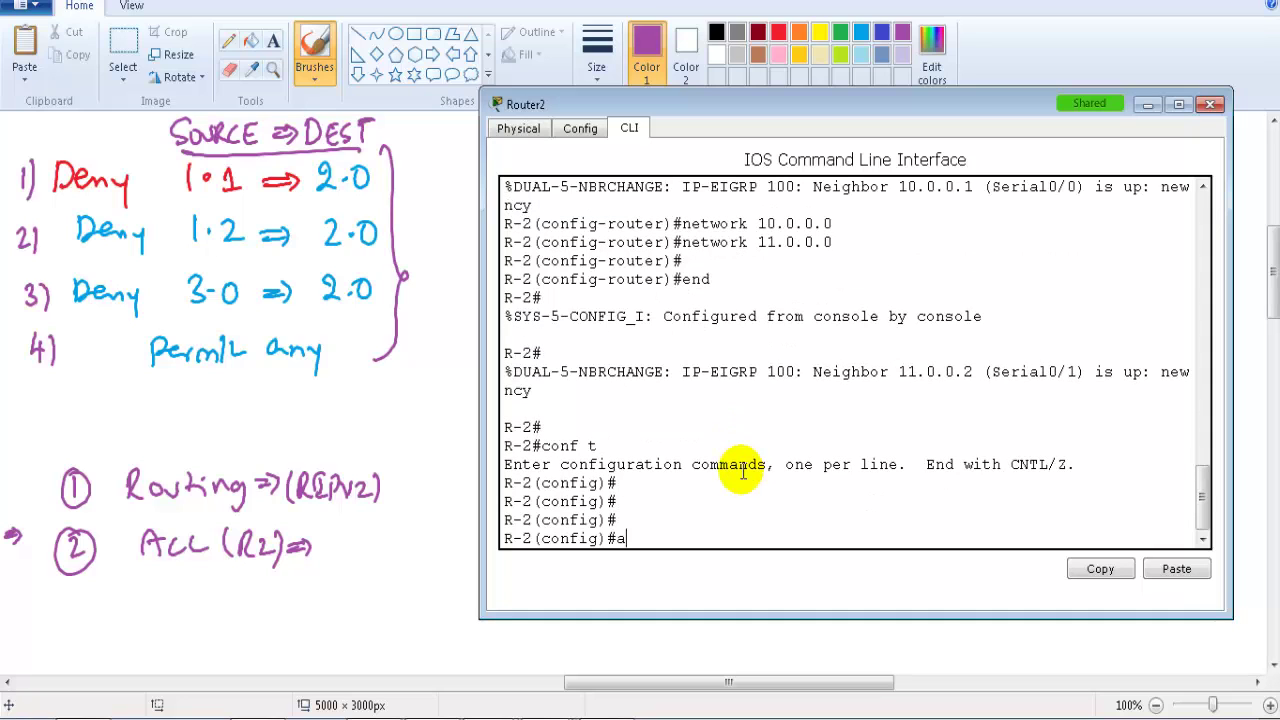
pyautogui.write('c')
pyautogui.press('Tab')
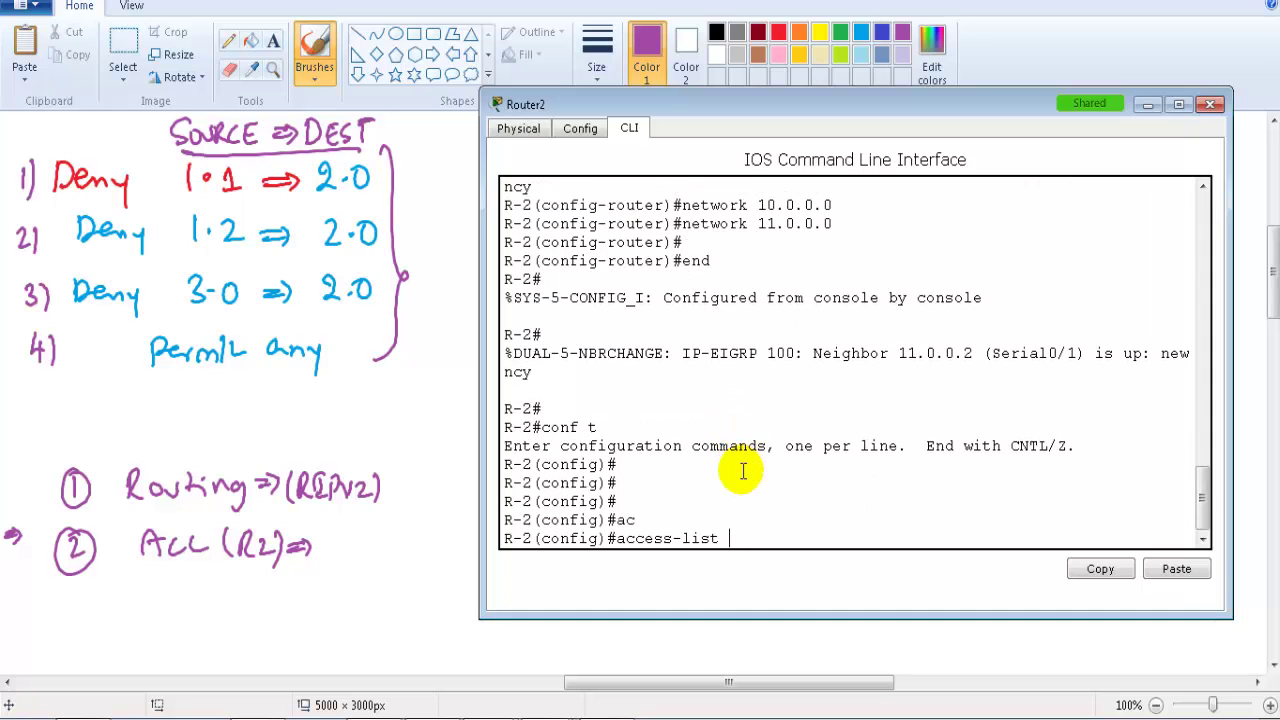
pyautogui.write('?')
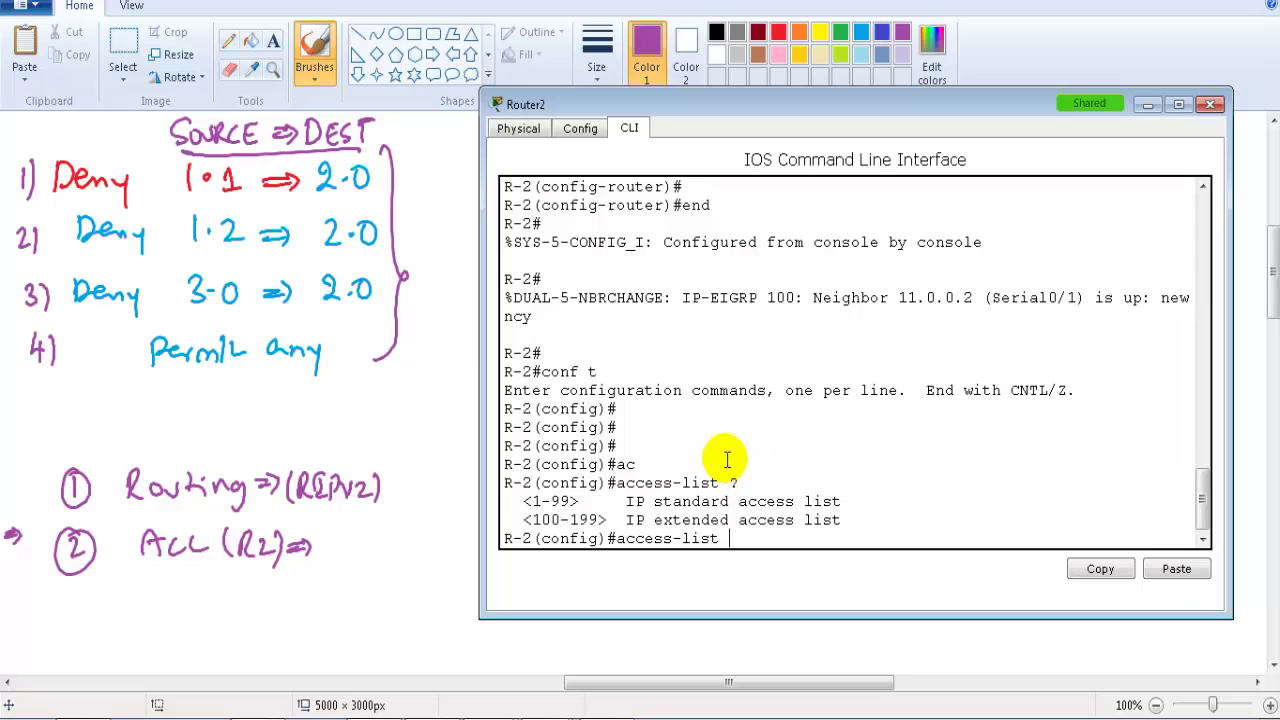
pyautogui.moveTo(531, 501); pyautogui.dragTo(886, 500)
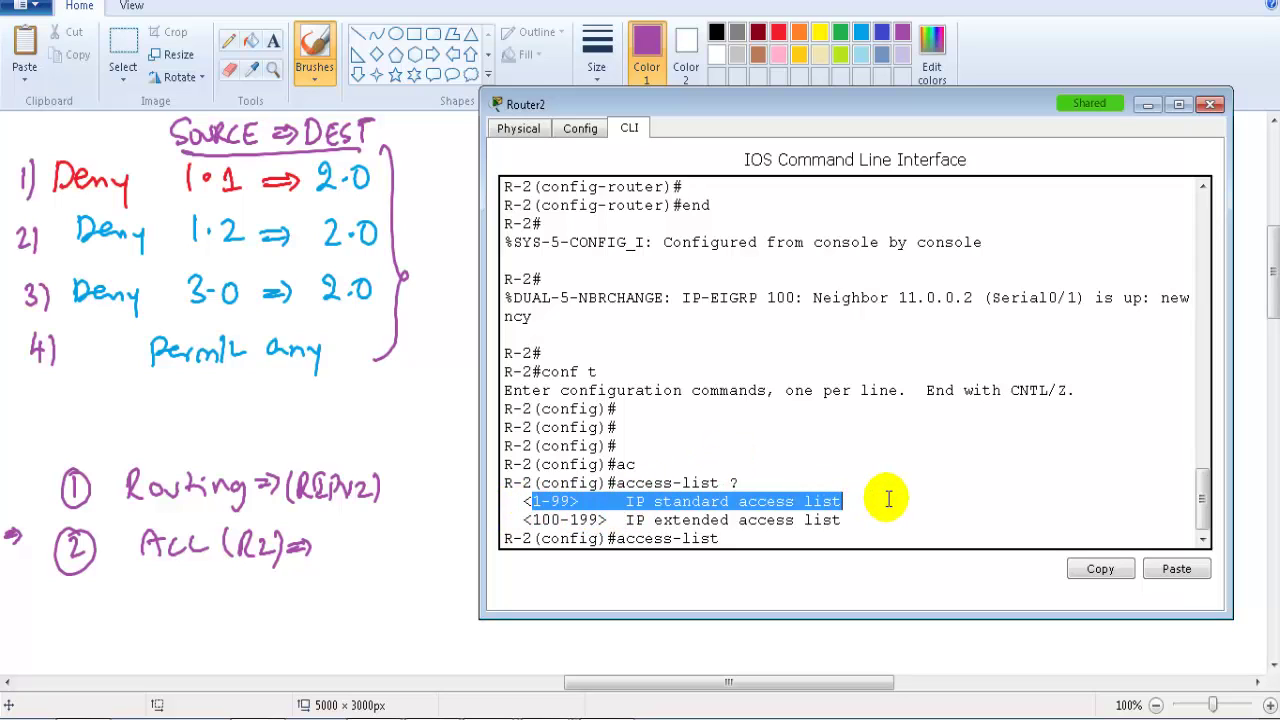
pyautogui.moveTo(540, 521); pyautogui.dragTo(745, 517)
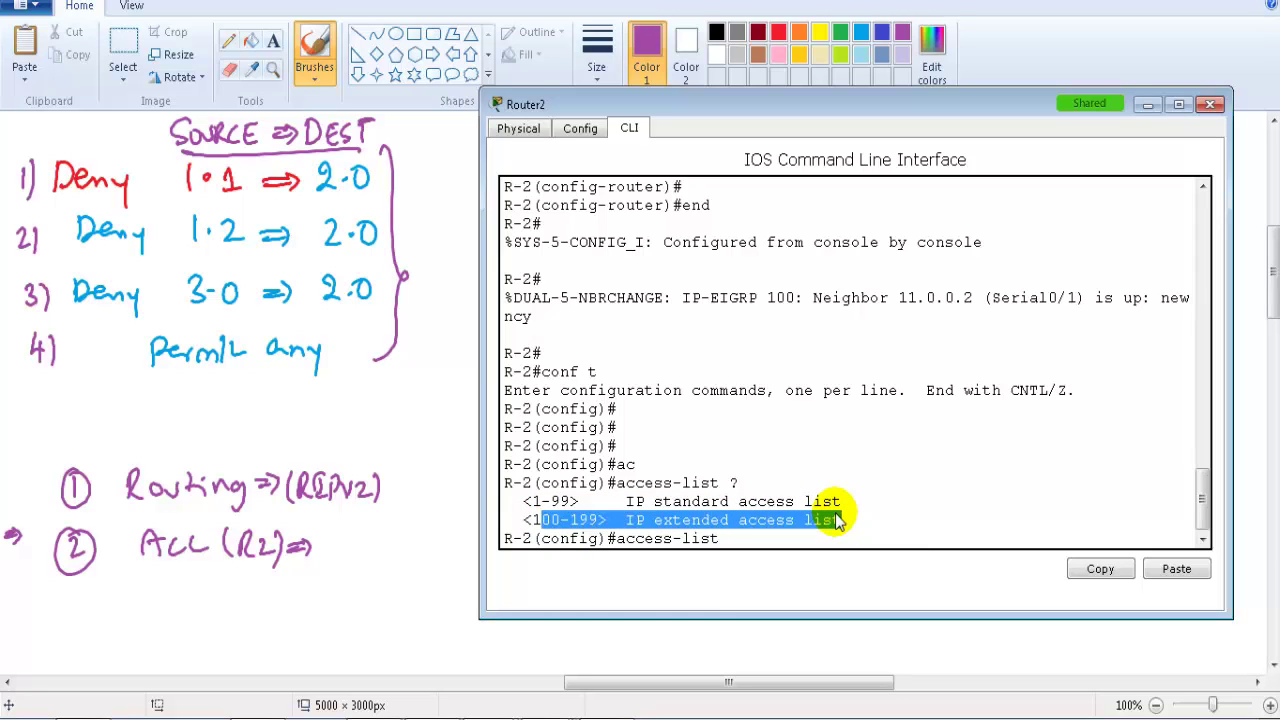
pyautogui.click(690, 497)
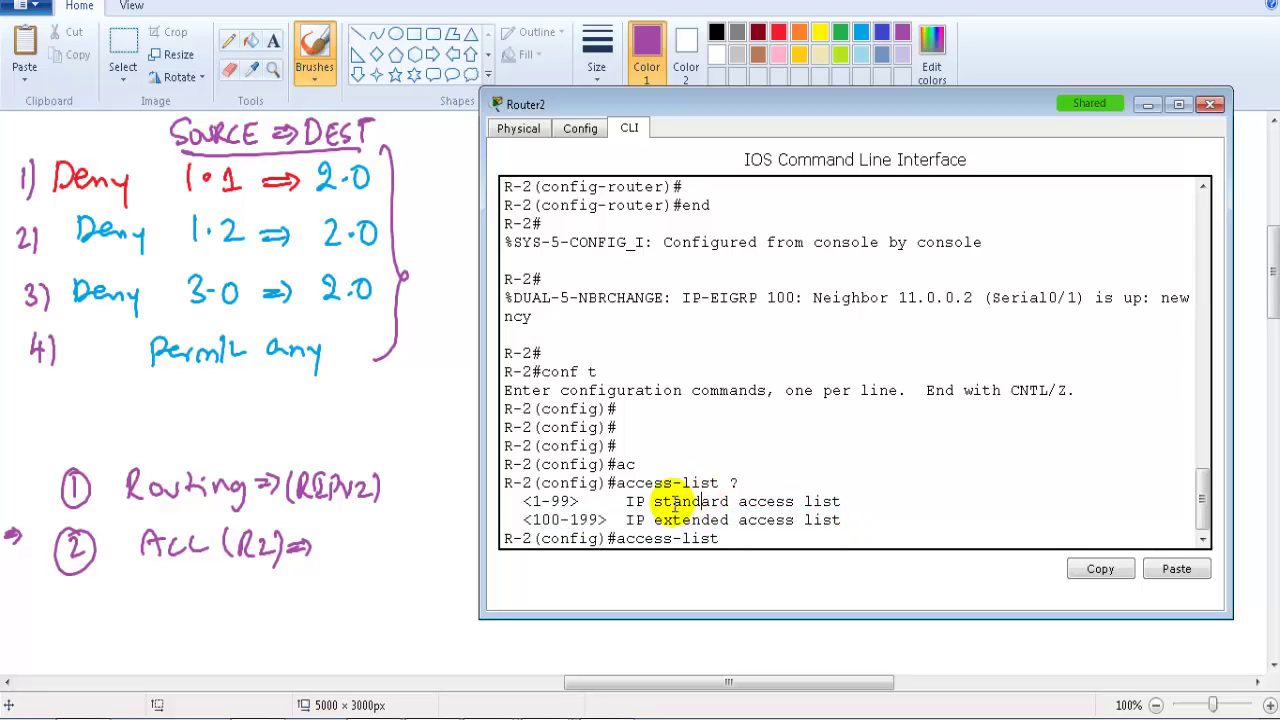
# Step: Start an access-list 15 command on R-2 and list its actions, highlighting the deny and permit options
pyautogui.press('Tab')
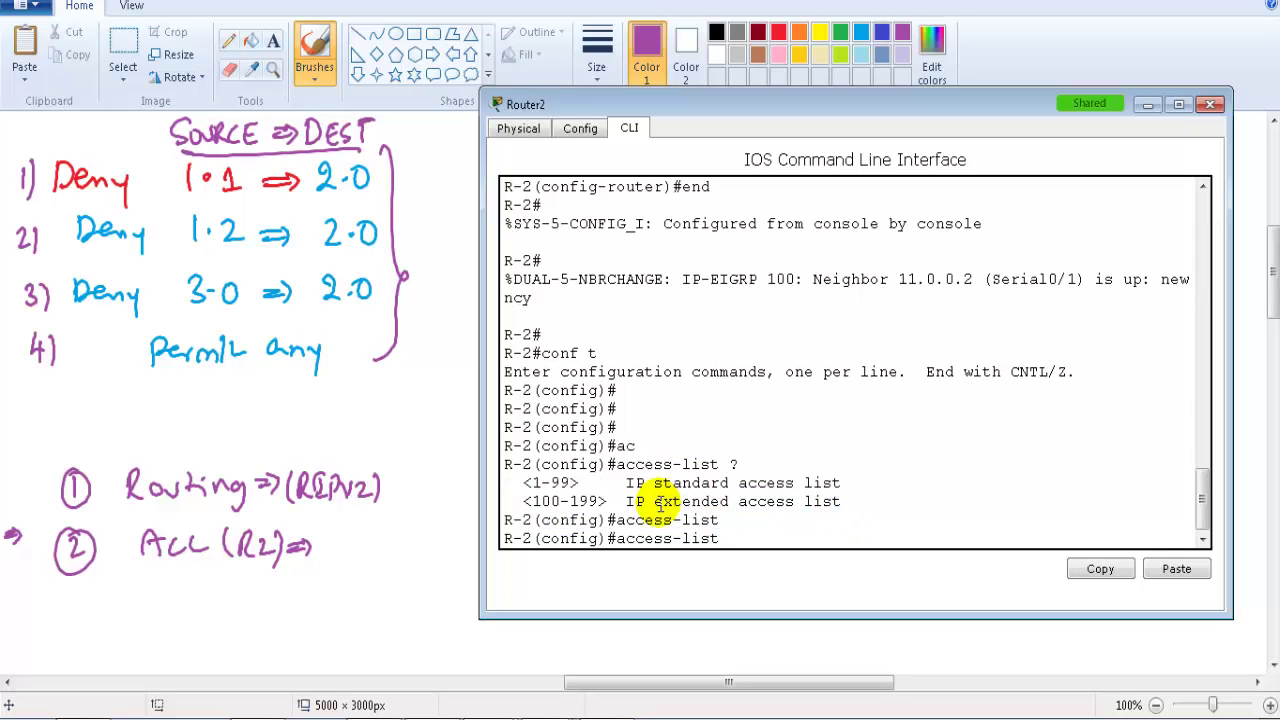
pyautogui.write('15 ?')
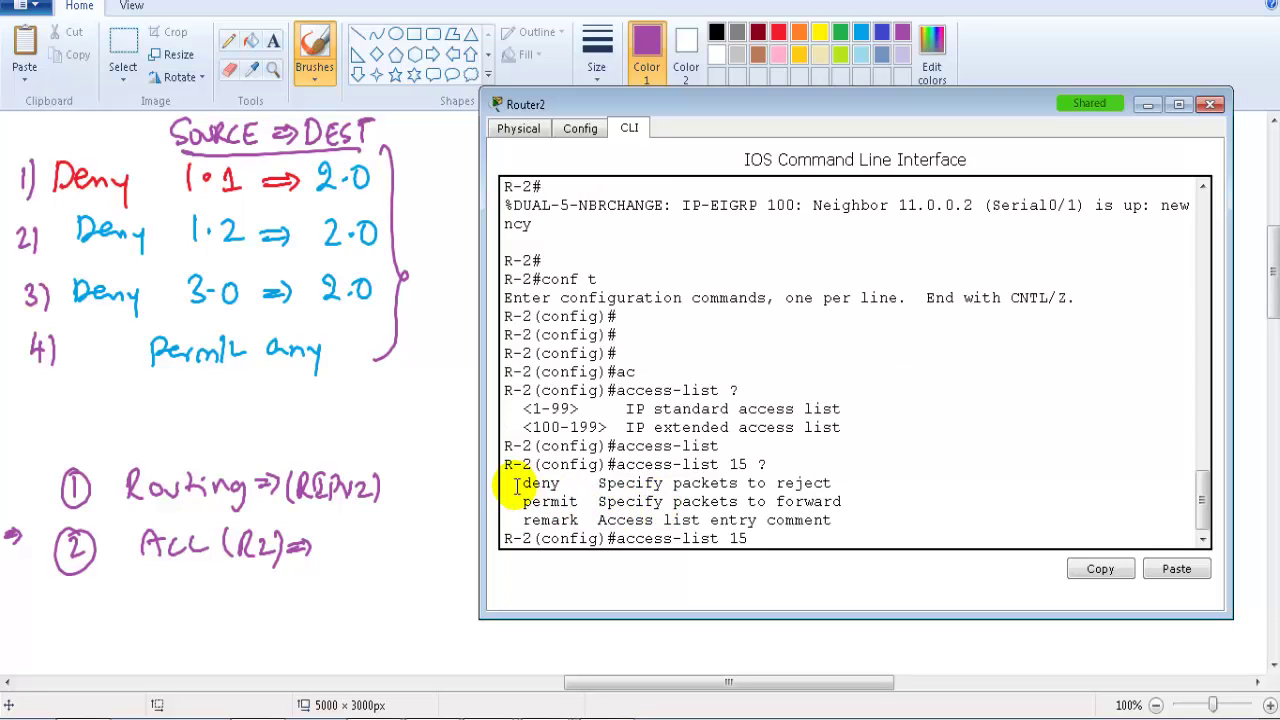
pyautogui.moveTo(514, 481); pyautogui.dragTo(656, 483)
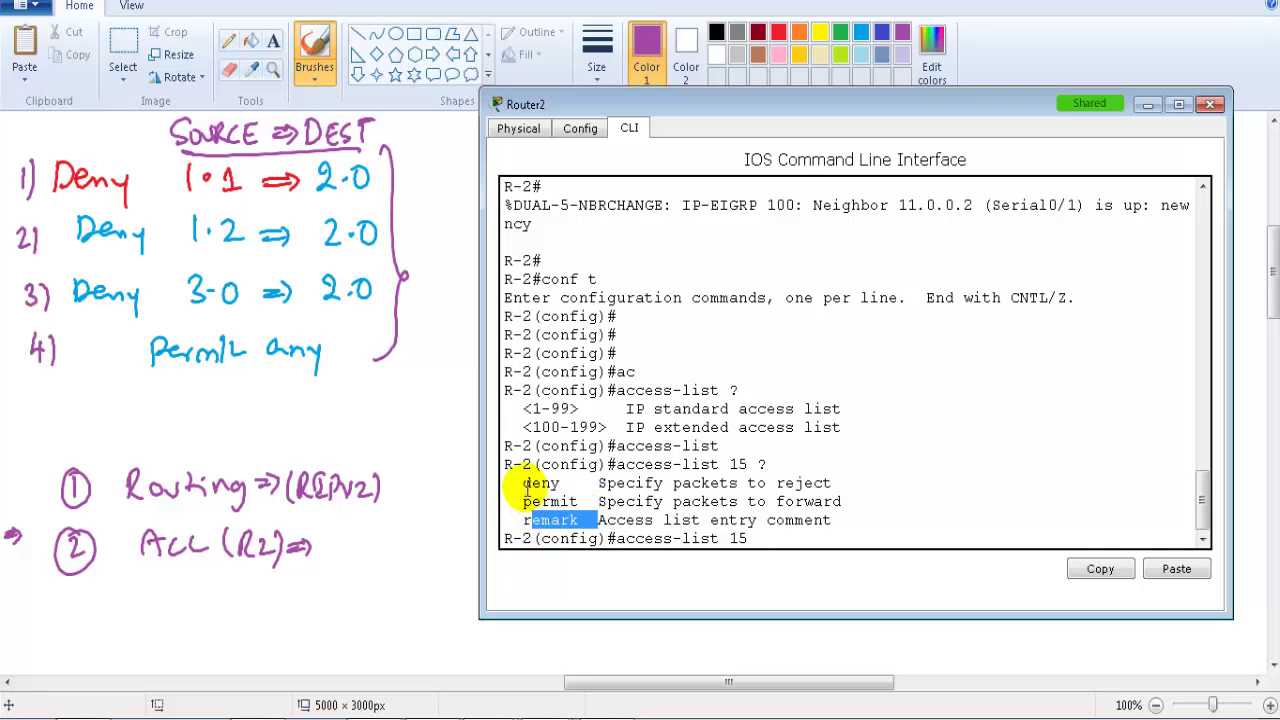
pyautogui.moveTo(522, 483); pyautogui.dragTo(605, 503)
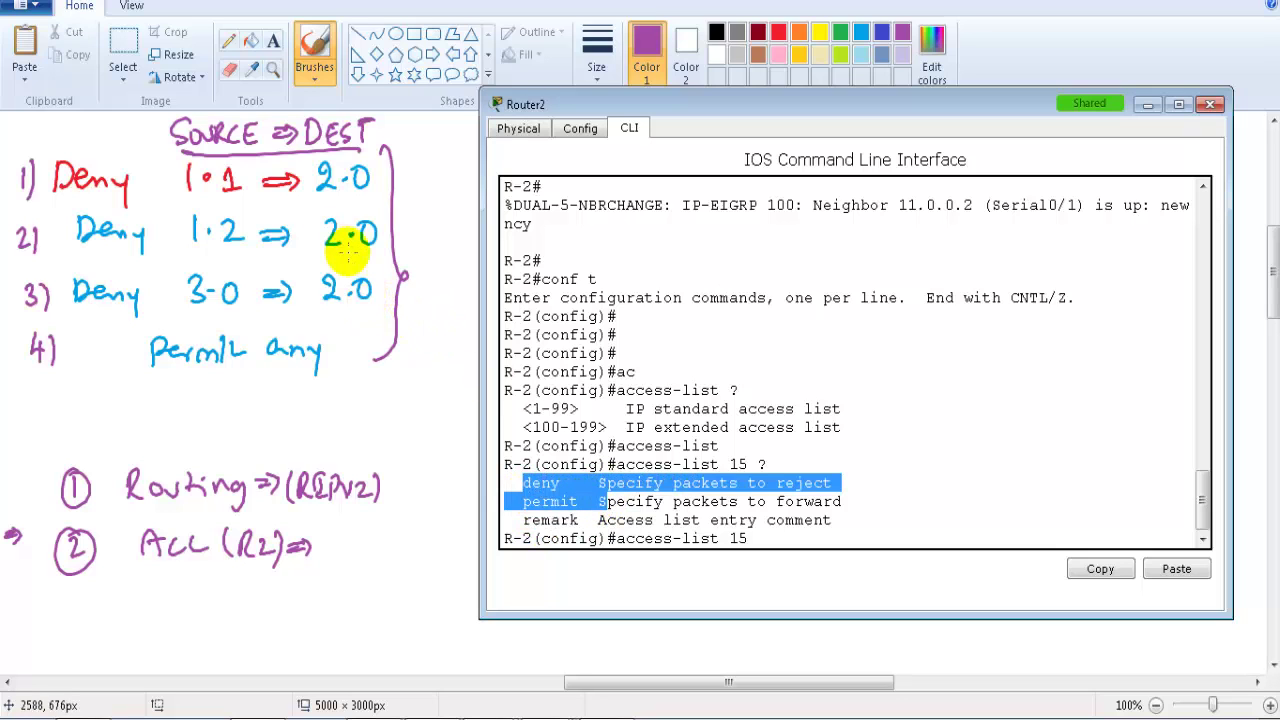
# Step: Add the deny action to the access-list 15 command and list its source options, highlighting the address to match
pyautogui.write('de')
pyautogui.press('Tab')
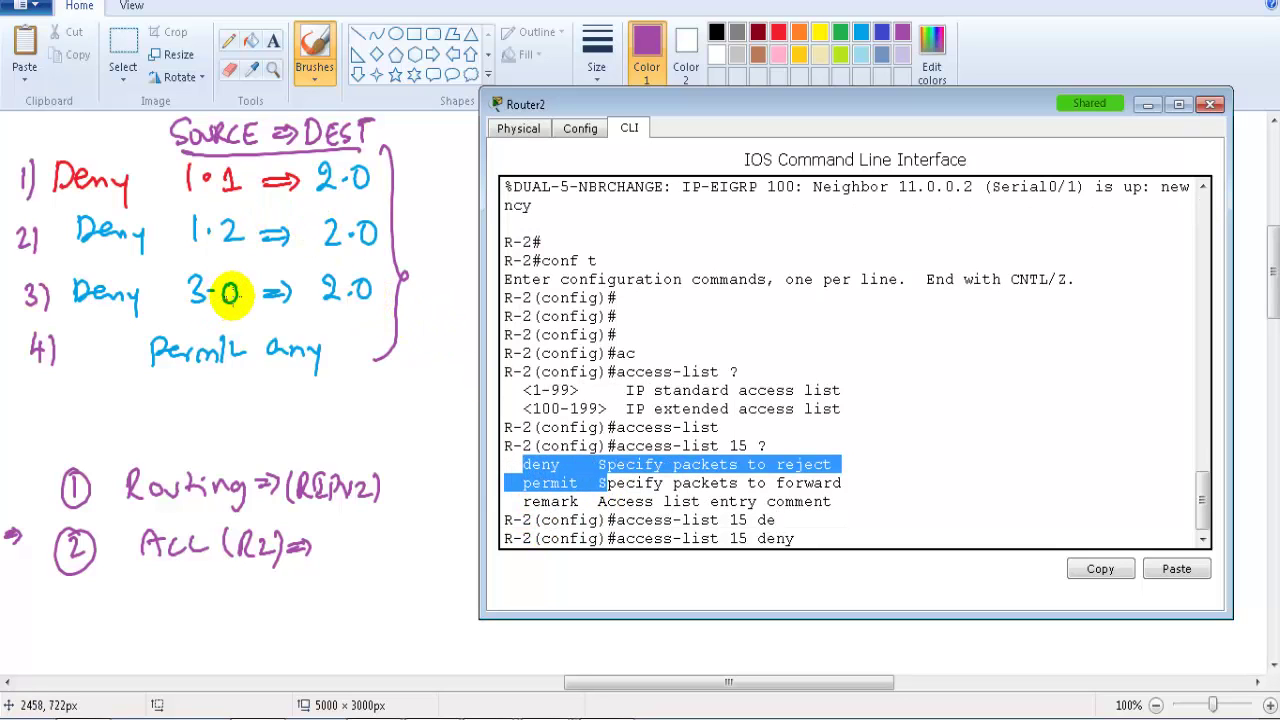
pyautogui.write('?')
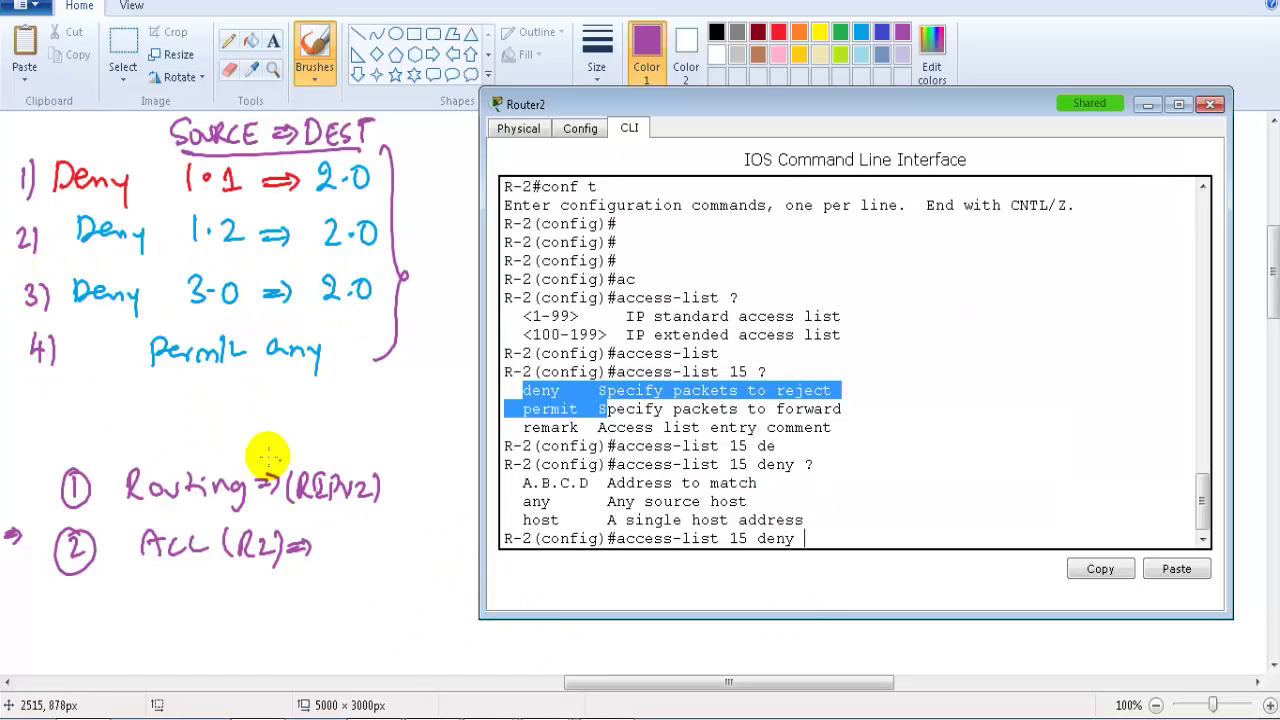
pyautogui.moveTo(530, 505); pyautogui.dragTo(778, 487)
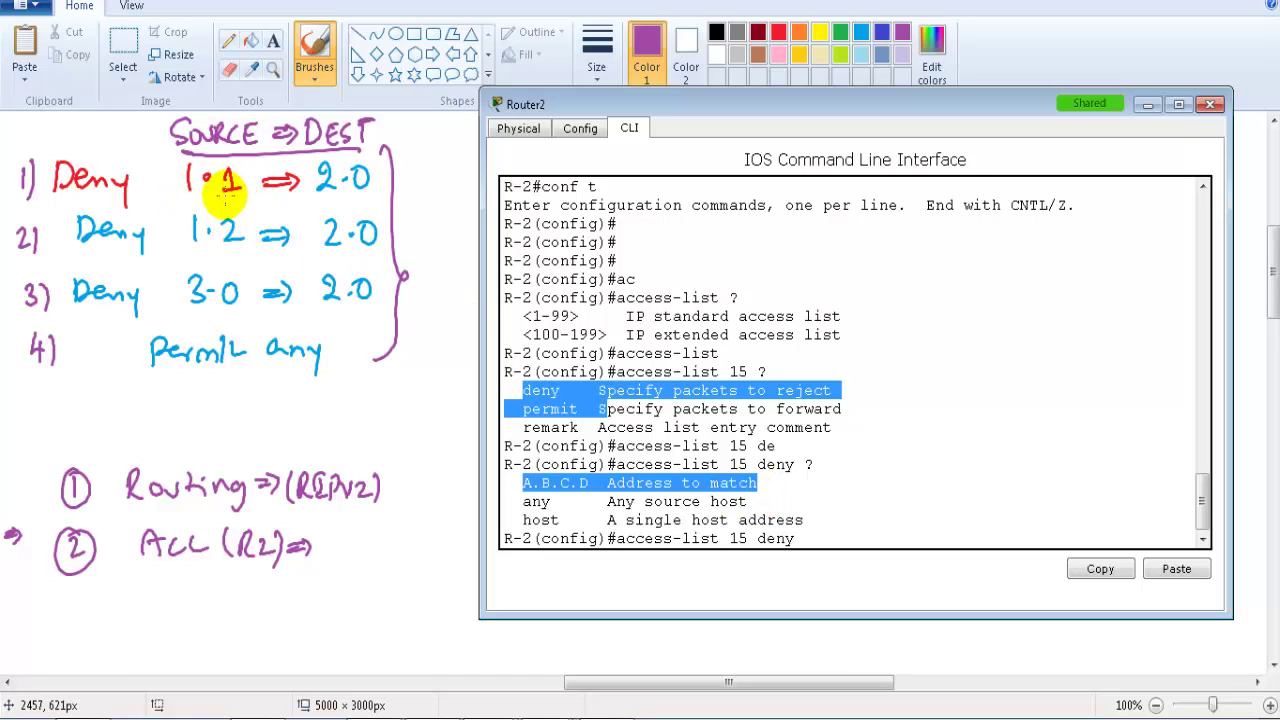
# Step: Add source 192.168.1.1 to the access-list 15 deny command, list the next options, highlight the wildcard bits and switch to Paint
pyautogui.click(835, 488)
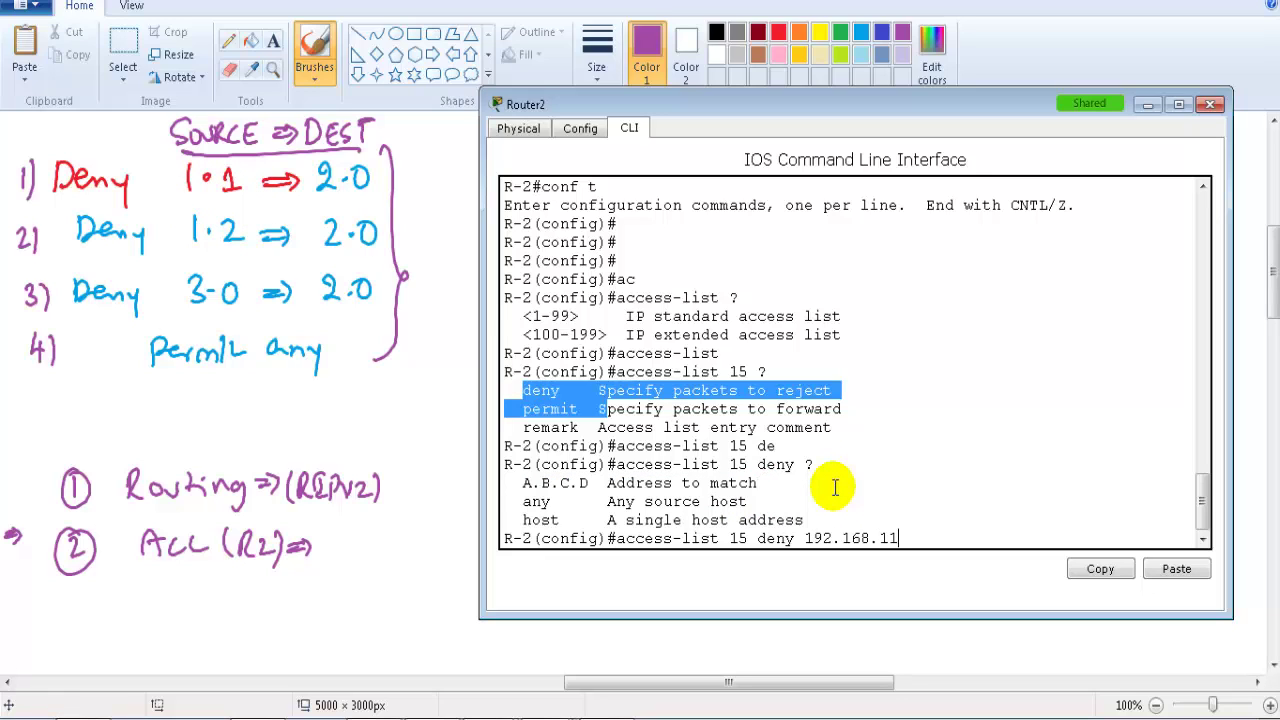
pyautogui.write('?')
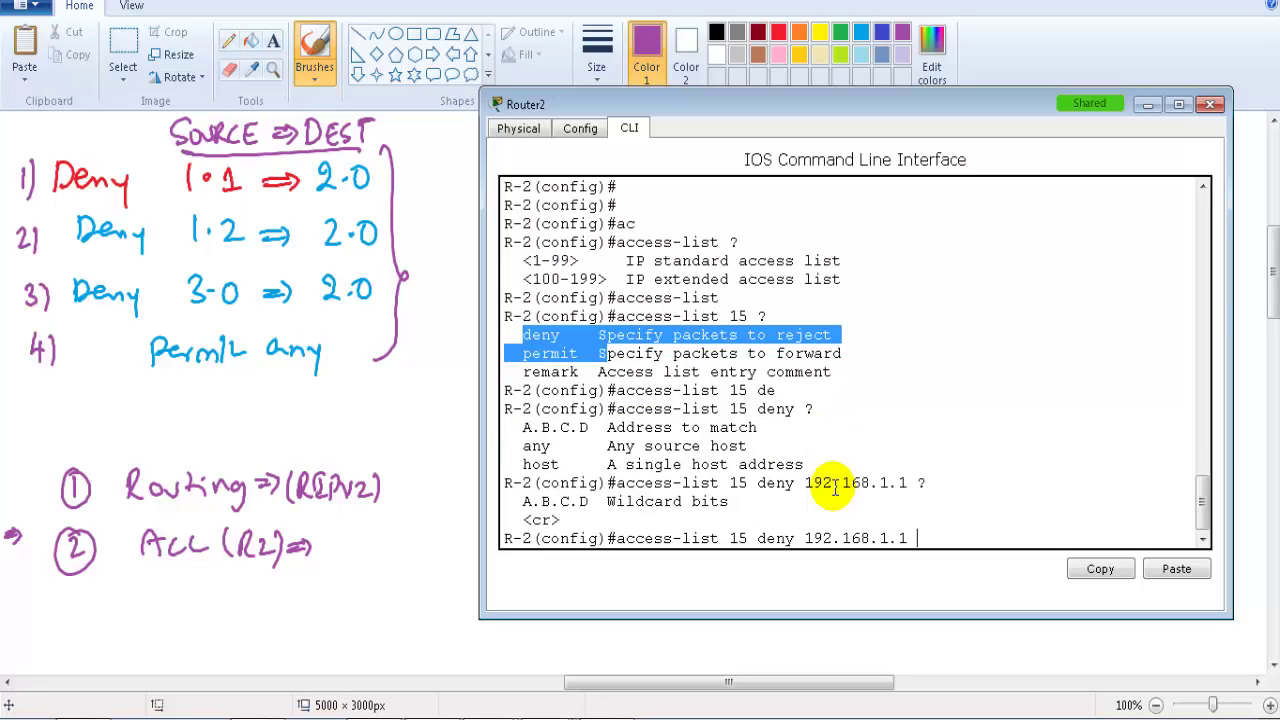
pyautogui.moveTo(522, 500); pyautogui.dragTo(733, 505)
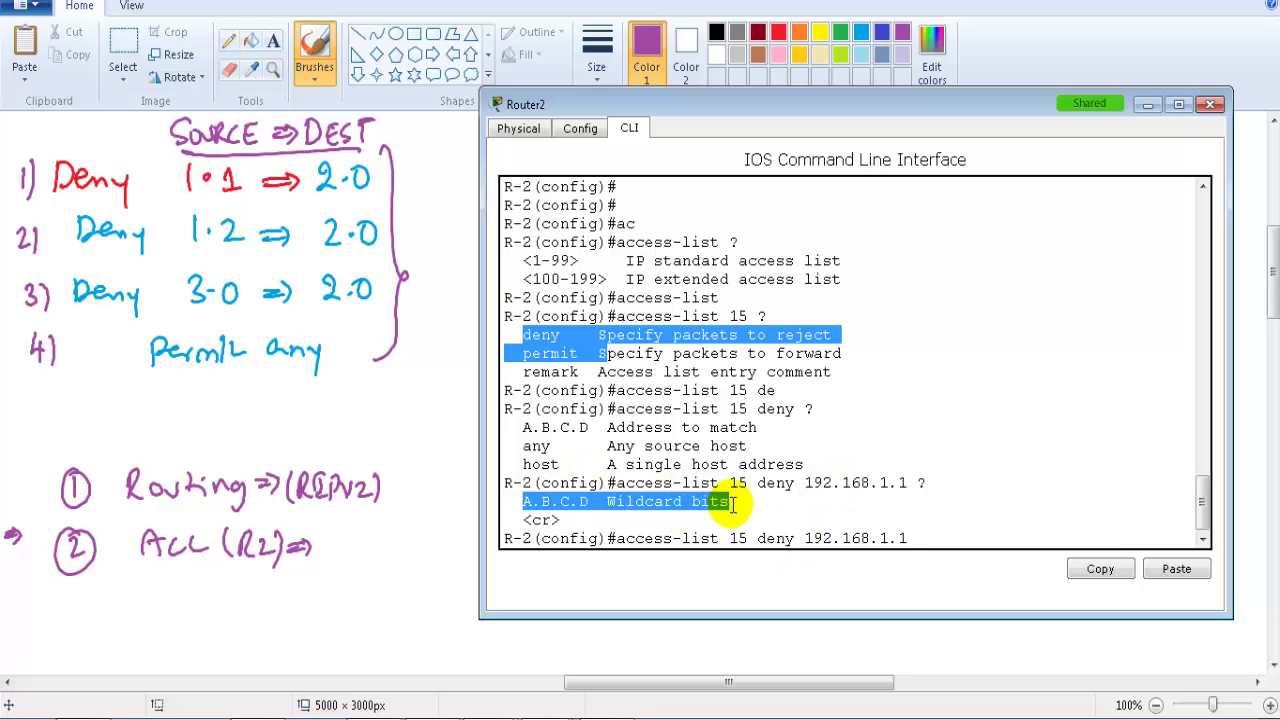
pyautogui.click(433, 420)
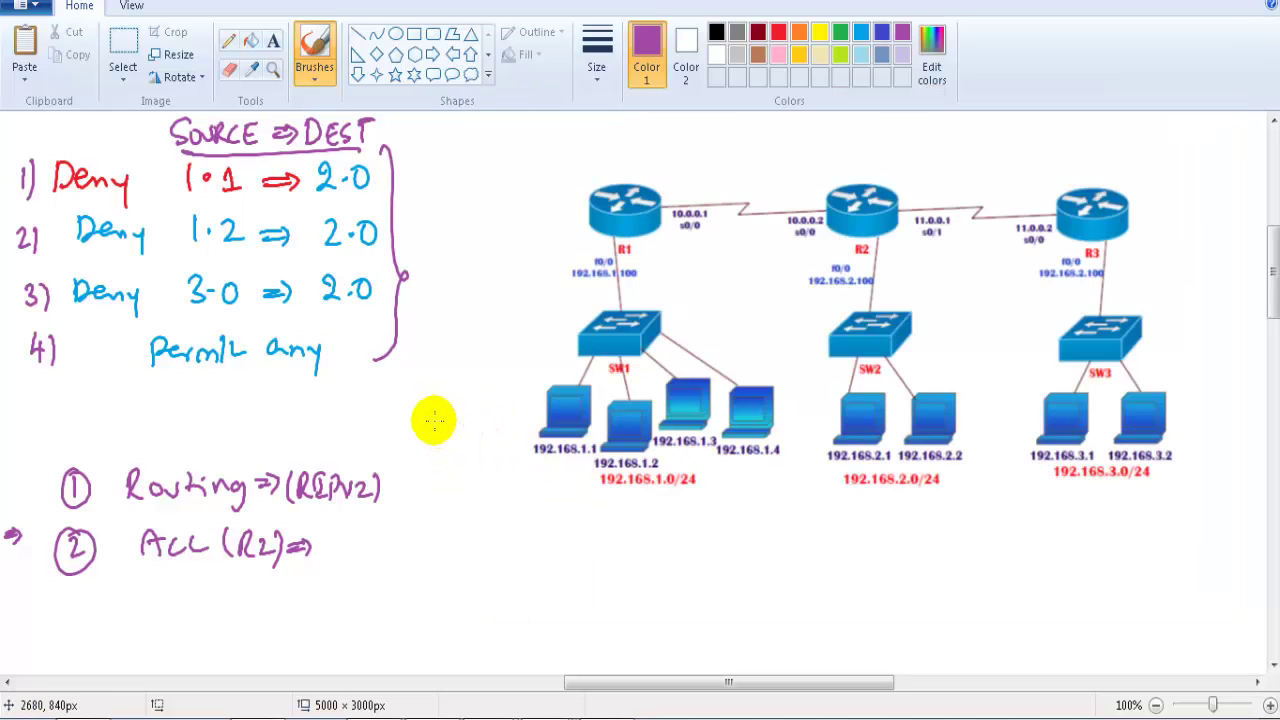